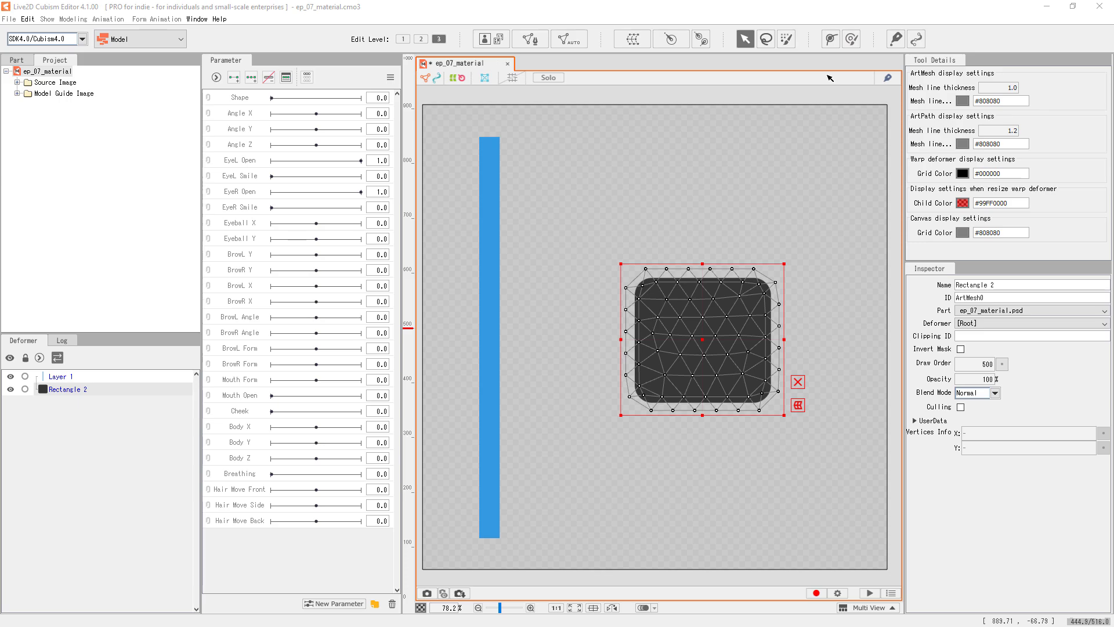
Activate Lasso selection and try a freehand selection of the dark rectangle's mesh vertices, clearing it when done
{"action": "left_click", "coordinate": [786, 39]}
{"action": "left_click", "coordinate": [830, 41]}
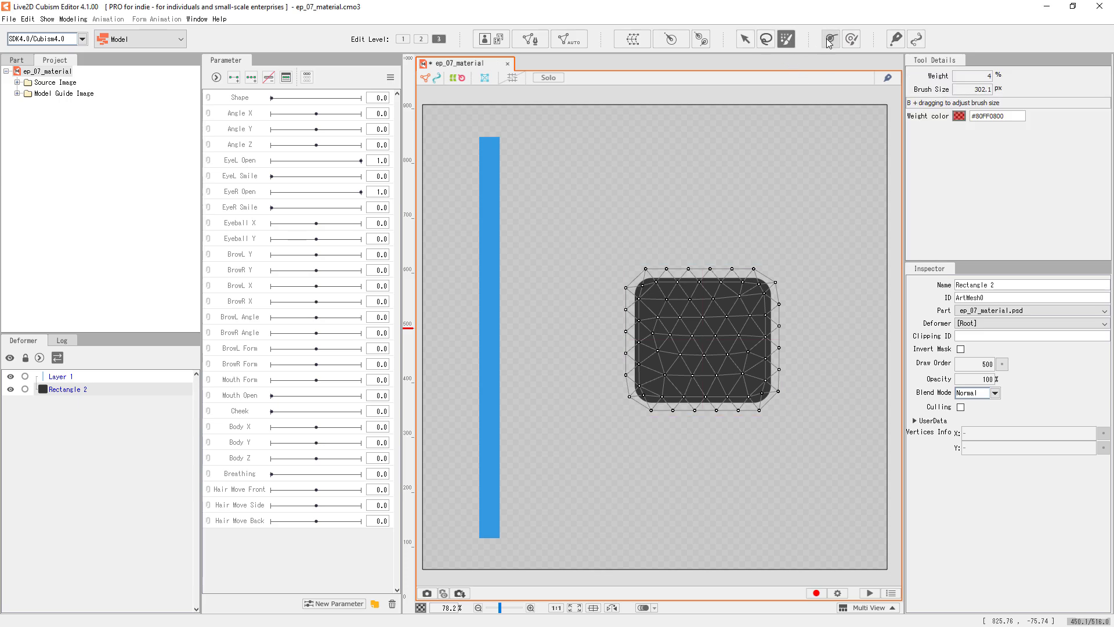
{"action": "left_click", "coordinate": [831, 41]}
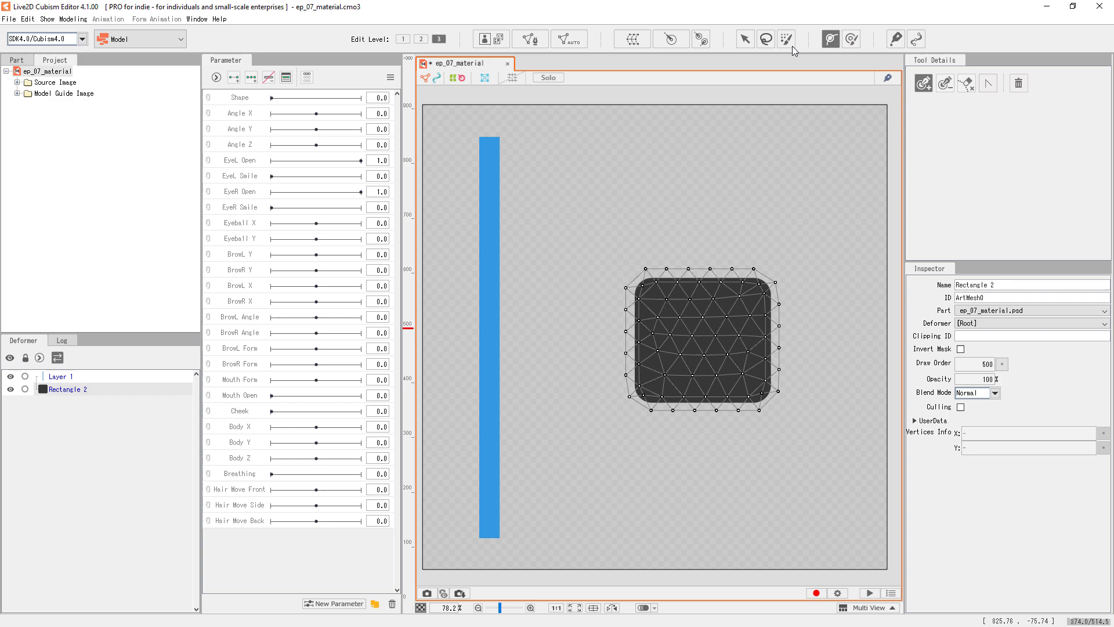
{"action": "left_click", "coordinate": [766, 39]}
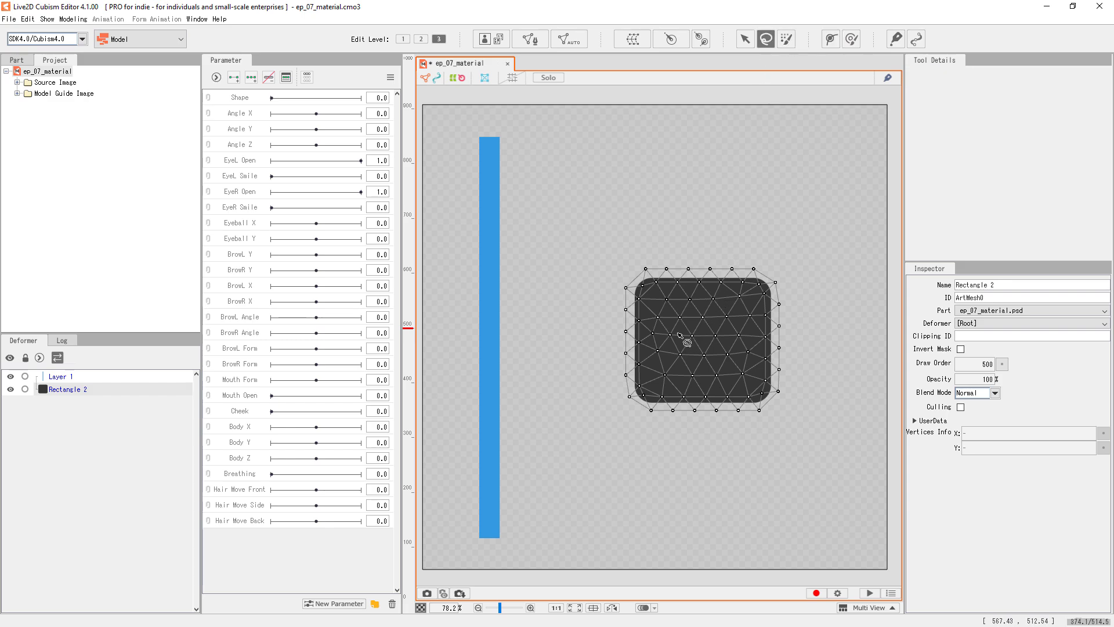
{"action": "mouse_move", "coordinate": [635, 262]}
{"action": "left_mouse_down"}
{"action": "mouse_move", "coordinate": [615, 308]}
{"action": "mouse_move", "coordinate": [671, 266]}
{"action": "mouse_move", "coordinate": [635, 261]}
{"action": "left_mouse_up"}
{"action": "mouse_move", "coordinate": [753, 238]}
{"action": "left_mouse_down"}
{"action": "mouse_move", "coordinate": [700, 286]}
{"action": "mouse_move", "coordinate": [721, 353]}
{"action": "mouse_move", "coordinate": [795, 310]}
{"action": "mouse_move", "coordinate": [786, 277]}
{"action": "left_mouse_up"}
{"action": "mouse_move", "coordinate": [598, 345]}
{"action": "left_mouse_down"}
{"action": "mouse_move", "coordinate": [658, 322]}
{"action": "mouse_move", "coordinate": [690, 360]}
{"action": "mouse_move", "coordinate": [718, 281]}
{"action": "mouse_move", "coordinate": [798, 262]}
{"action": "mouse_move", "coordinate": [788, 351]}
{"action": "mouse_move", "coordinate": [705, 384]}
{"action": "mouse_move", "coordinate": [598, 379]}
{"action": "left_mouse_up"}
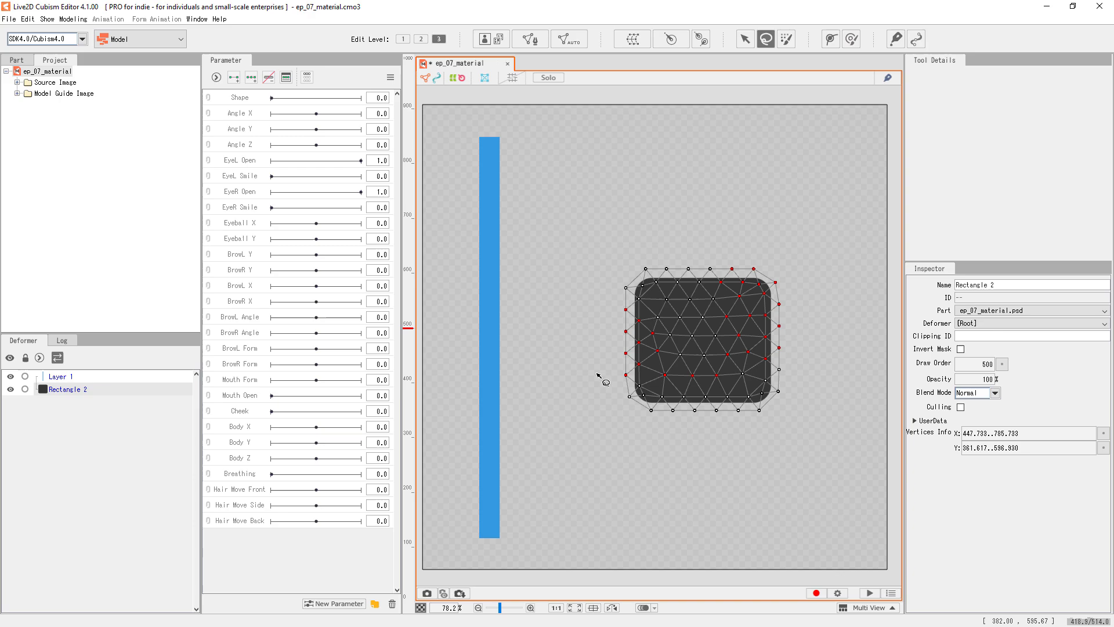
{"action": "left_click", "coordinate": [702, 242]}
{"action": "left_click", "coordinate": [700, 306]}
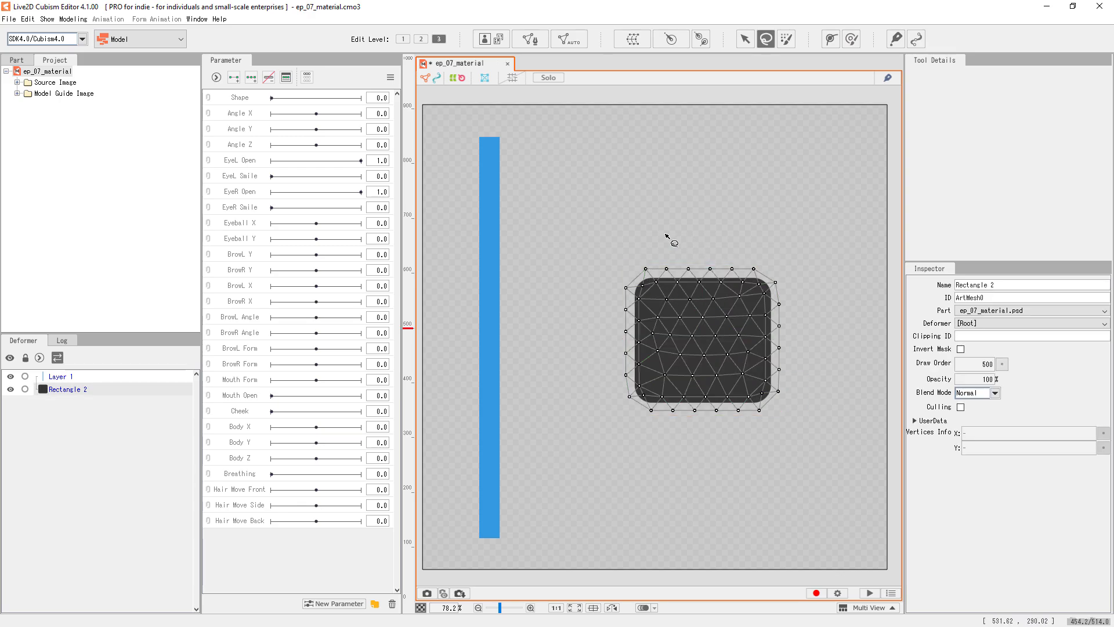
Lasso different groups of the dark rectangle's mesh vertices, including a diagonal band and the upper-right corner
{"action": "mouse_move", "coordinate": [665, 226]}
{"action": "left_mouse_down"}
{"action": "mouse_move", "coordinate": [603, 248]}
{"action": "mouse_move", "coordinate": [603, 379]}
{"action": "mouse_move", "coordinate": [634, 371]}
{"action": "mouse_move", "coordinate": [675, 333]}
{"action": "mouse_move", "coordinate": [693, 346]}
{"action": "mouse_move", "coordinate": [707, 419]}
{"action": "mouse_move", "coordinate": [747, 425]}
{"action": "mouse_move", "coordinate": [793, 409]}
{"action": "left_mouse_up"}
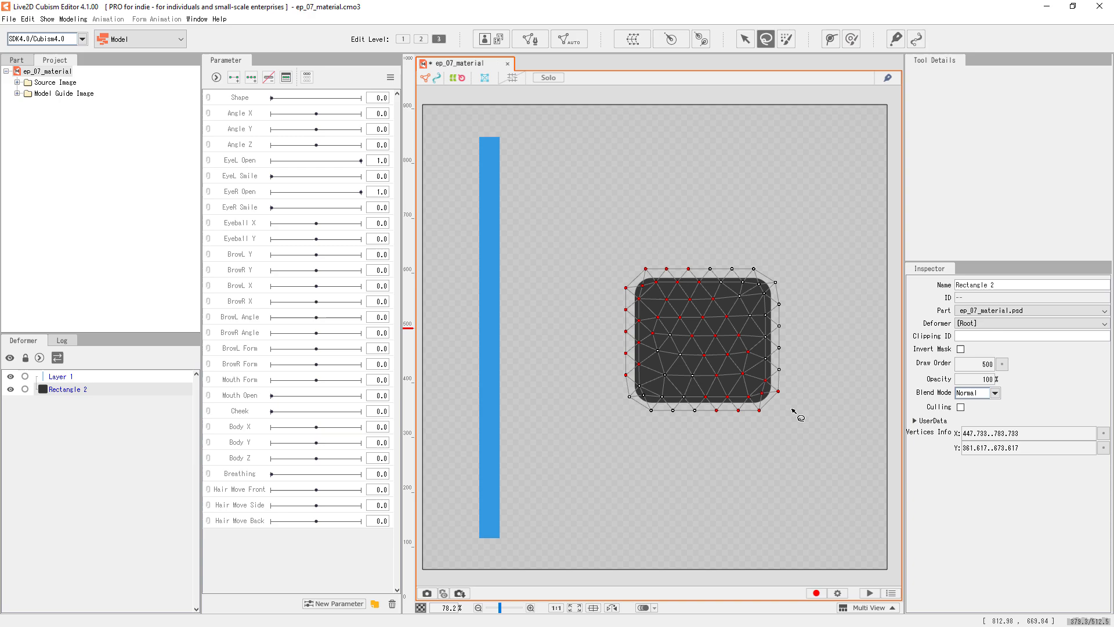
{"action": "mouse_move", "coordinate": [712, 220]}
{"action": "left_mouse_down"}
{"action": "mouse_move", "coordinate": [738, 232]}
{"action": "mouse_move", "coordinate": [774, 356]}
{"action": "left_mouse_up"}
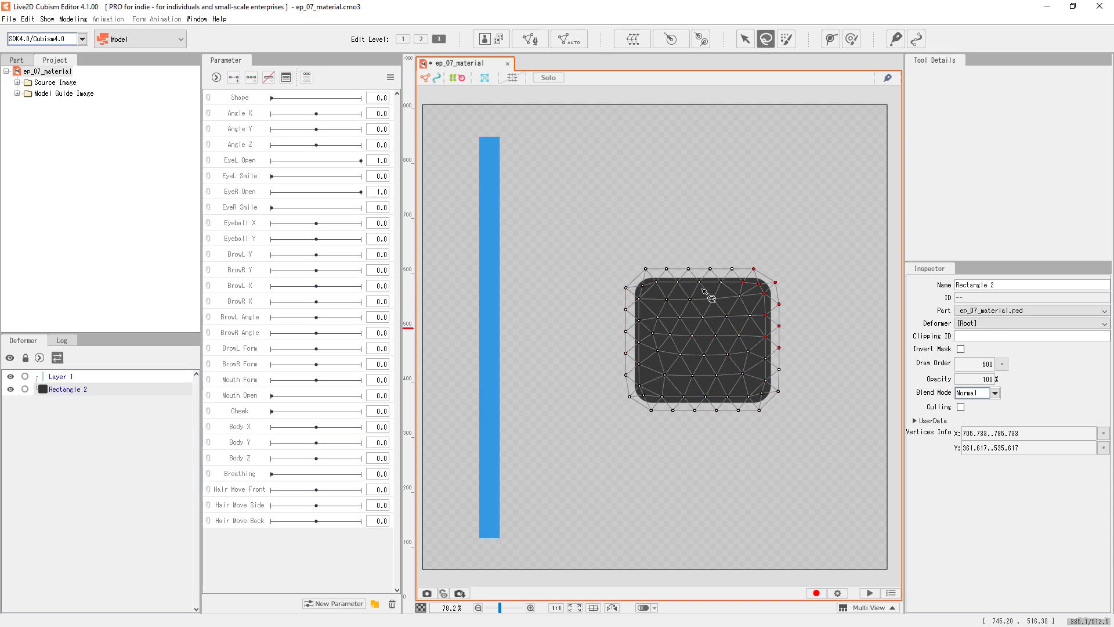
{"action": "mouse_move", "coordinate": [661, 224]}
{"action": "left_mouse_down"}
{"action": "mouse_move", "coordinate": [615, 250]}
{"action": "mouse_move", "coordinate": [664, 503]}
{"action": "mouse_move", "coordinate": [814, 461]}
{"action": "left_mouse_up"}
{"action": "mouse_move", "coordinate": [570, 291]}
{"action": "left_mouse_down"}
{"action": "mouse_move", "coordinate": [686, 249]}
{"action": "mouse_move", "coordinate": [676, 346]}
{"action": "mouse_move", "coordinate": [642, 462]}
{"action": "mouse_move", "coordinate": [690, 325]}
{"action": "mouse_move", "coordinate": [734, 452]}
{"action": "mouse_move", "coordinate": [709, 265]}
{"action": "mouse_move", "coordinate": [772, 434]}
{"action": "left_mouse_up"}
Lasso the rectangle's upper-right vertices, move them upward to raise that corner, and deselect the mesh
{"action": "mouse_move", "coordinate": [722, 238]}
{"action": "left_mouse_down"}
{"action": "mouse_move", "coordinate": [687, 257]}
{"action": "mouse_move", "coordinate": [758, 313]}
{"action": "mouse_move", "coordinate": [781, 276]}
{"action": "mouse_move", "coordinate": [760, 247]}
{"action": "left_mouse_up"}
{"action": "mouse_move", "coordinate": [743, 282]}
{"action": "left_mouse_down"}
{"action": "mouse_move", "coordinate": [737, 250]}
{"action": "mouse_move", "coordinate": [742, 281]}
{"action": "mouse_move", "coordinate": [746, 267]}
{"action": "left_mouse_up"}
{"action": "left_click", "coordinate": [799, 243]}
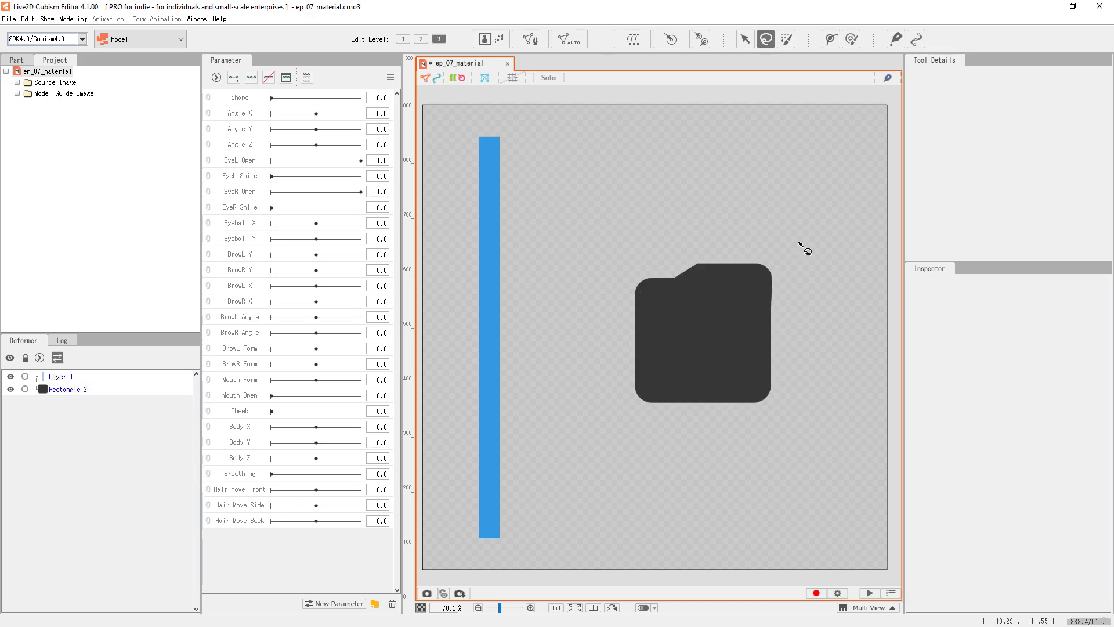
Reselect Rectangle 2, lasso its upper-right vertices, and stretch and tilt them upward into a narrow peak
{"action": "left_click", "coordinate": [764, 283]}
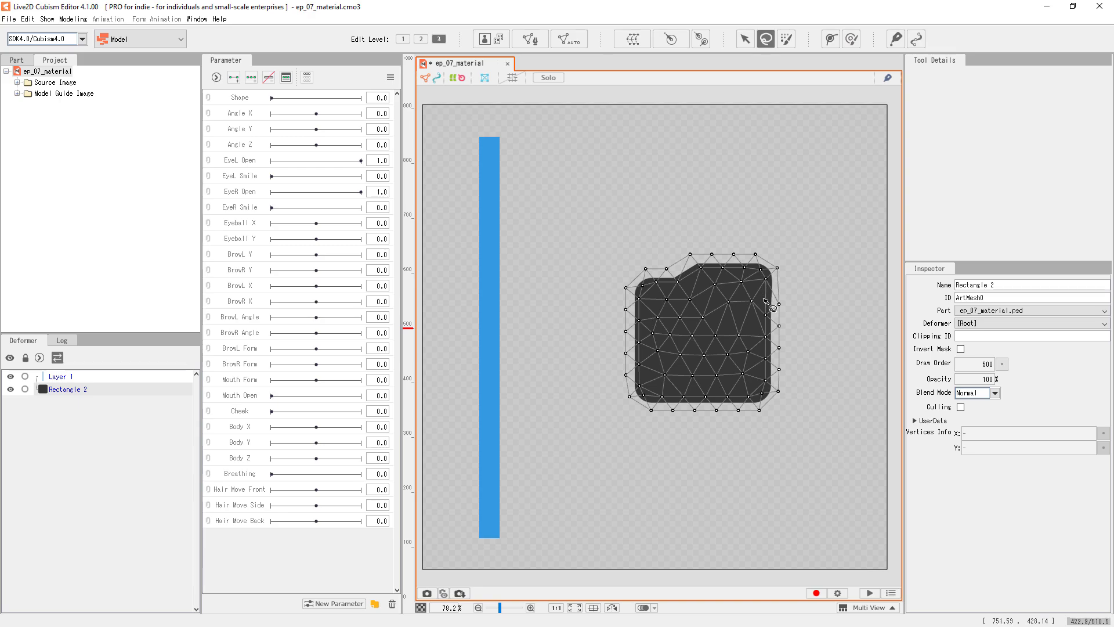
{"action": "mouse_move", "coordinate": [766, 302]}
{"action": "left_mouse_down"}
{"action": "mouse_move", "coordinate": [725, 322]}
{"action": "mouse_move", "coordinate": [757, 268]}
{"action": "left_mouse_up"}
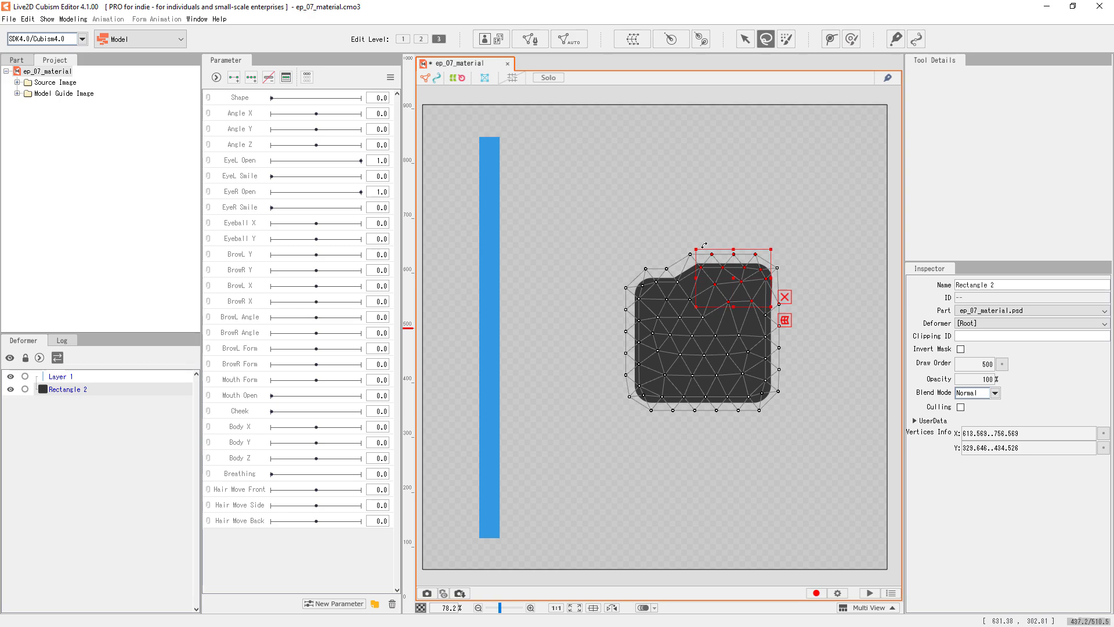
{"action": "left_click_drag", "start_coordinate": [704, 245], "coordinate": [787, 197]}
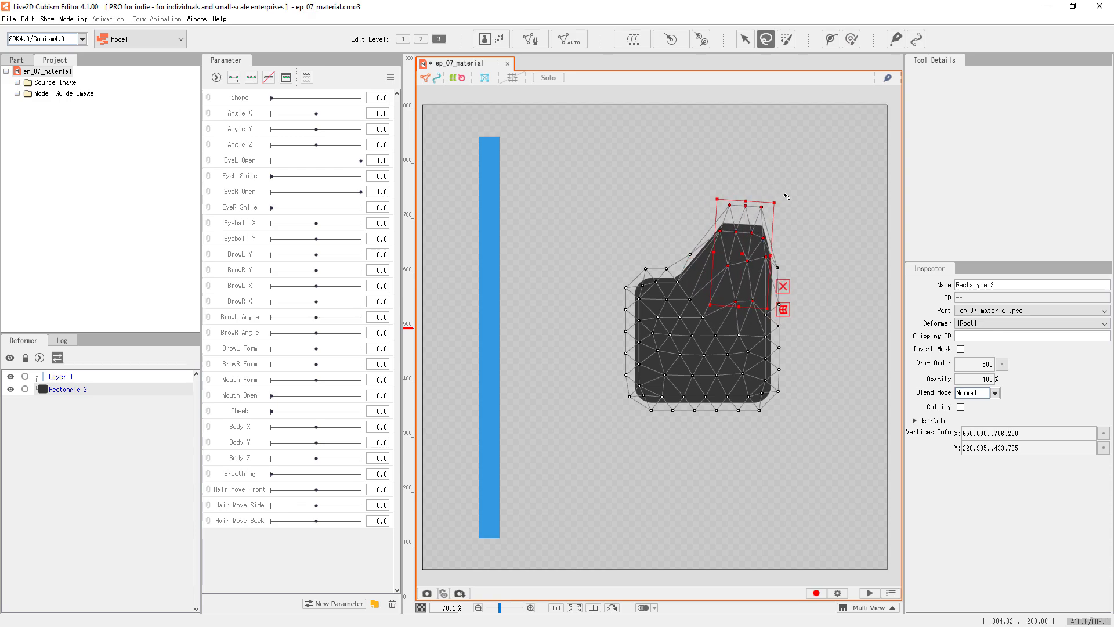
Add the lower-left edge and lower-right vertices to the lasso selection and move the combined vertices slightly downward
{"action": "left_click", "coordinate": [843, 211]}
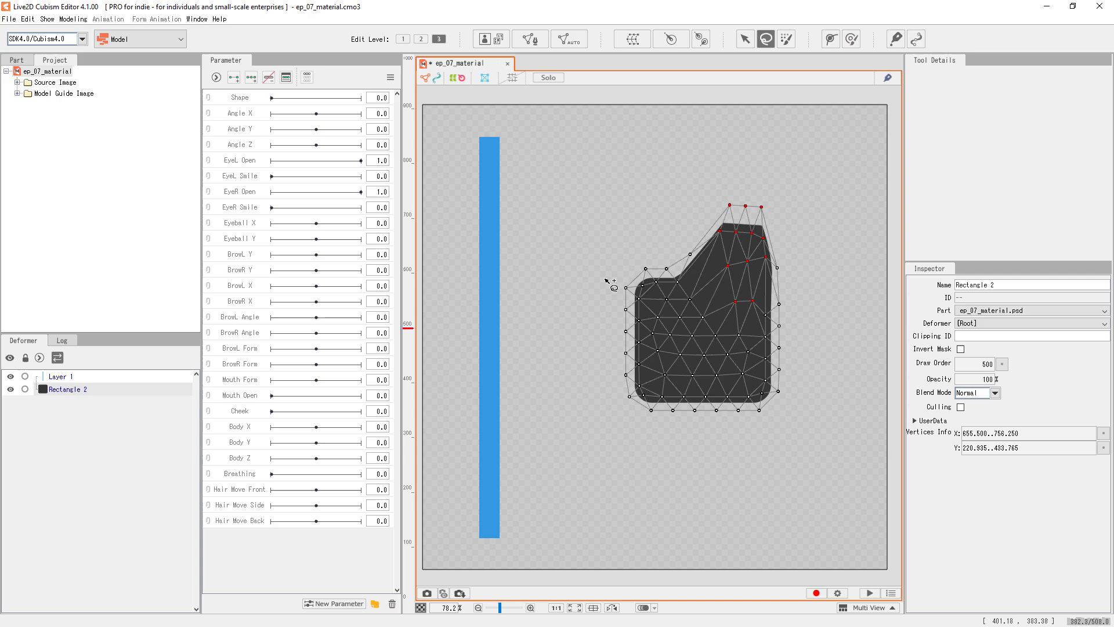
{"action": "mouse_move", "coordinate": [606, 365]}
{"action": "left_mouse_down"}
{"action": "mouse_move", "coordinate": [642, 374]}
{"action": "mouse_move", "coordinate": [593, 386]}
{"action": "left_mouse_up"}
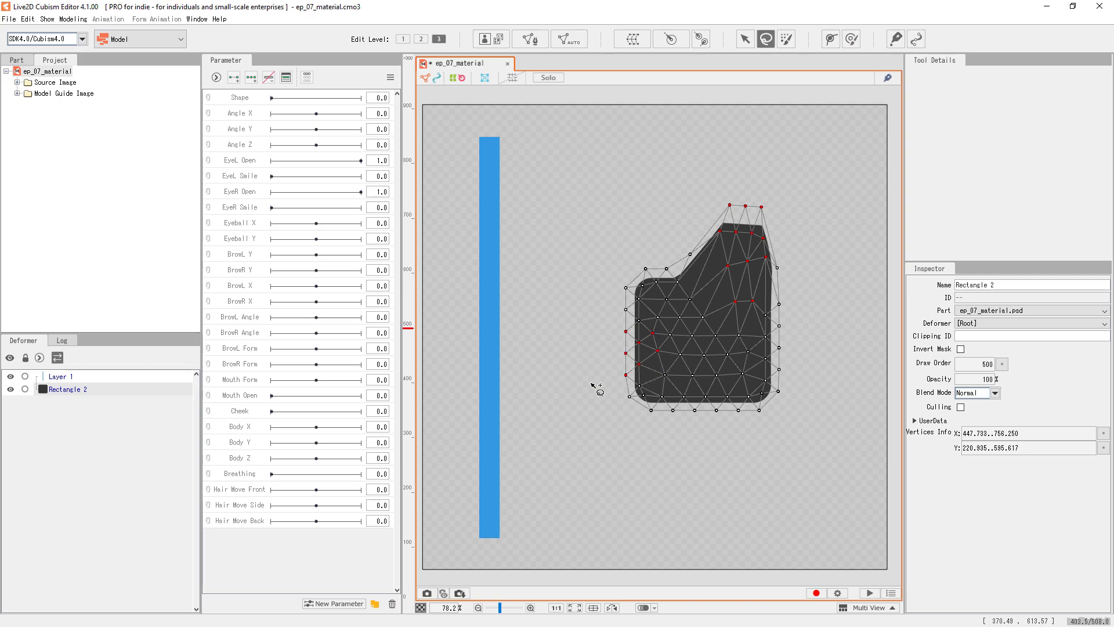
{"action": "mouse_move", "coordinate": [726, 431]}
{"action": "left_mouse_down"}
{"action": "mouse_move", "coordinate": [728, 354]}
{"action": "mouse_move", "coordinate": [758, 373]}
{"action": "mouse_move", "coordinate": [756, 422]}
{"action": "mouse_move", "coordinate": [728, 431]}
{"action": "mouse_move", "coordinate": [733, 420]}
{"action": "left_mouse_up"}
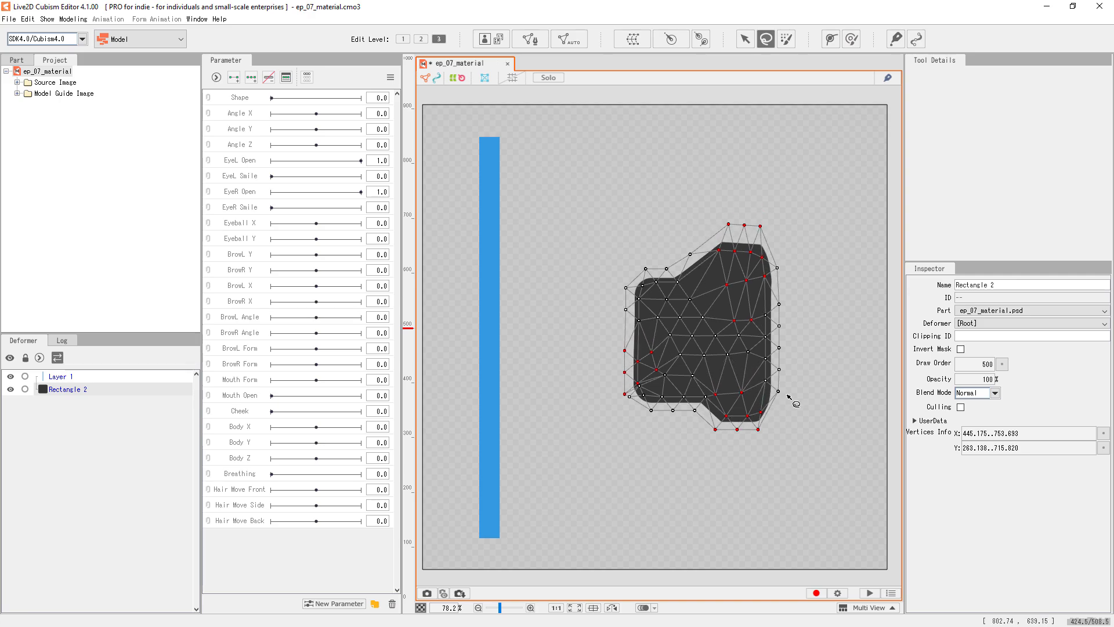
Pull the lassoed lower right-edge vertices outward into a point and move the upper-left corner vertices outward
{"action": "mouse_move", "coordinate": [795, 352]}
{"action": "left_mouse_down"}
{"action": "mouse_move", "coordinate": [786, 367]}
{"action": "mouse_move", "coordinate": [754, 342]}
{"action": "mouse_move", "coordinate": [758, 355]}
{"action": "mouse_move", "coordinate": [778, 353]}
{"action": "left_mouse_up"}
{"action": "mouse_move", "coordinate": [659, 252]}
{"action": "left_mouse_down"}
{"action": "mouse_move", "coordinate": [609, 297]}
{"action": "mouse_move", "coordinate": [645, 284]}
{"action": "mouse_move", "coordinate": [633, 273]}
{"action": "left_mouse_up"}
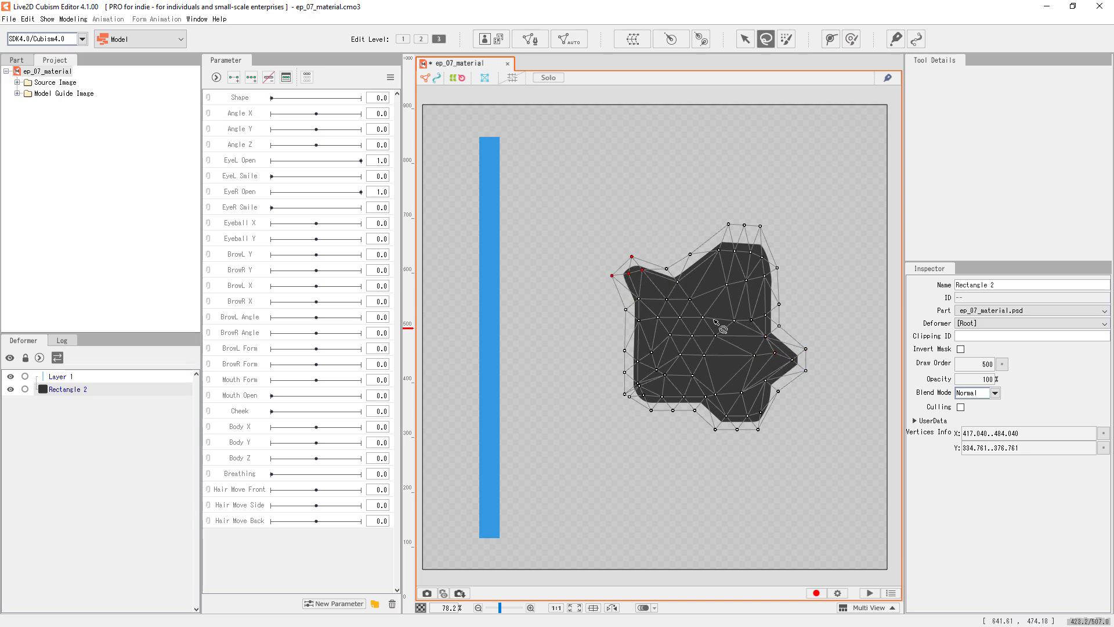
Lasso the mesh's interior vertices and remove the upper and left ones from the selection
{"action": "mouse_move", "coordinate": [671, 224]}
{"action": "left_mouse_down"}
{"action": "mouse_move", "coordinate": [704, 245]}
{"action": "mouse_move", "coordinate": [693, 236]}
{"action": "left_mouse_up"}
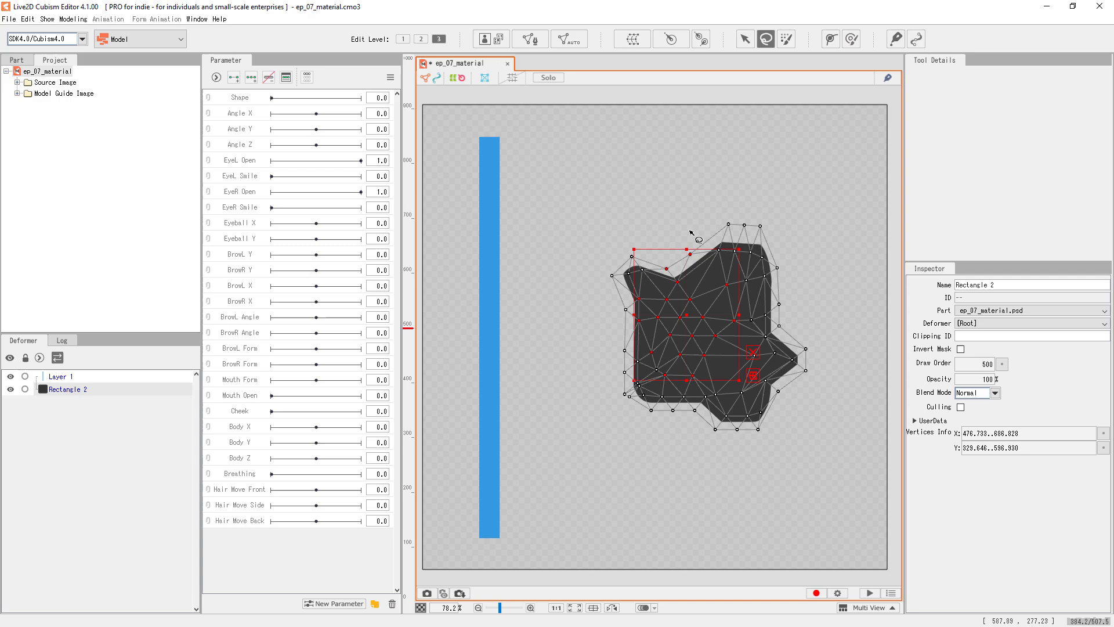
{"action": "mouse_move", "coordinate": [675, 230]}
{"action": "left_mouse_down"}
{"action": "mouse_move", "coordinate": [654, 248]}
{"action": "mouse_move", "coordinate": [662, 286]}
{"action": "mouse_move", "coordinate": [681, 291]}
{"action": "mouse_move", "coordinate": [706, 271]}
{"action": "mouse_move", "coordinate": [693, 233]}
{"action": "left_mouse_up"}
{"action": "mouse_move", "coordinate": [715, 299]}
{"action": "left_mouse_down"}
{"action": "mouse_move", "coordinate": [685, 311]}
{"action": "mouse_move", "coordinate": [710, 346]}
{"action": "mouse_move", "coordinate": [720, 308]}
{"action": "mouse_move", "coordinate": [649, 335]}
{"action": "mouse_move", "coordinate": [664, 364]}
{"action": "mouse_move", "coordinate": [669, 328]}
{"action": "left_mouse_up"}
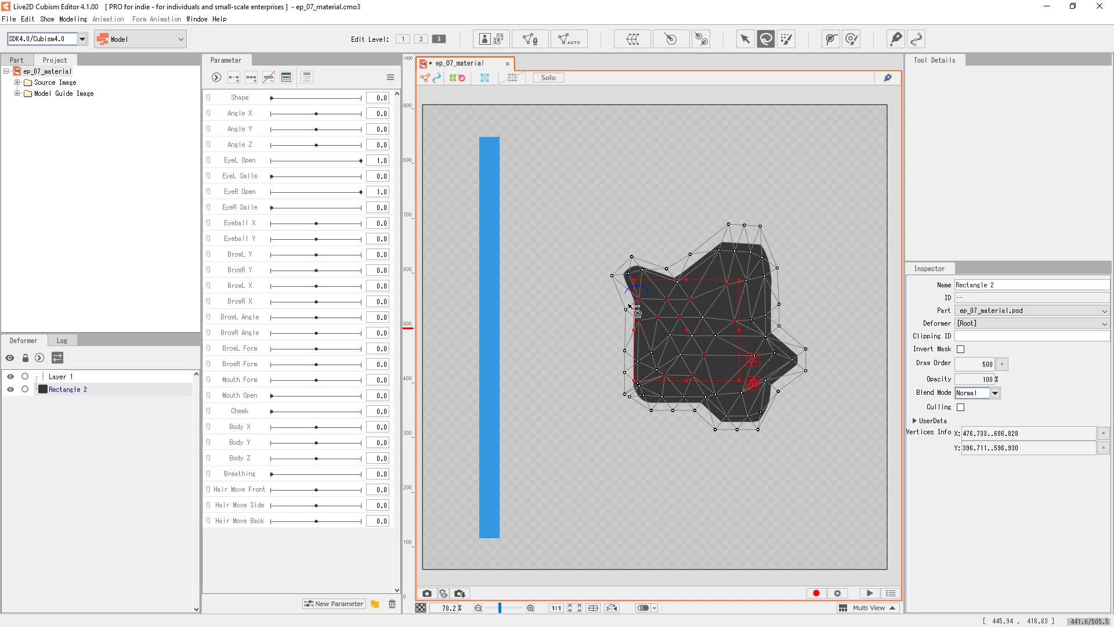
{"action": "left_click_drag", "start_coordinate": [689, 329], "coordinate": [621, 315]}
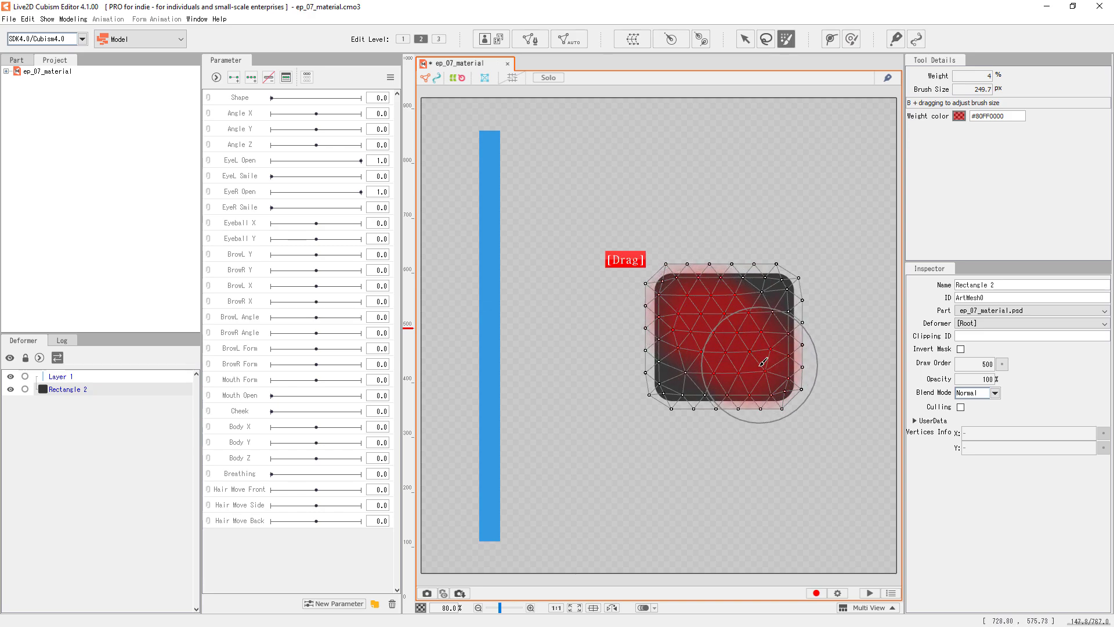
Paint weighted brush selections across the rectangle's mesh, including a diagonal band from the upper-right to the lower-left corner
{"action": "left_click_drag", "start_coordinate": [797, 230], "coordinate": [673, 440]}
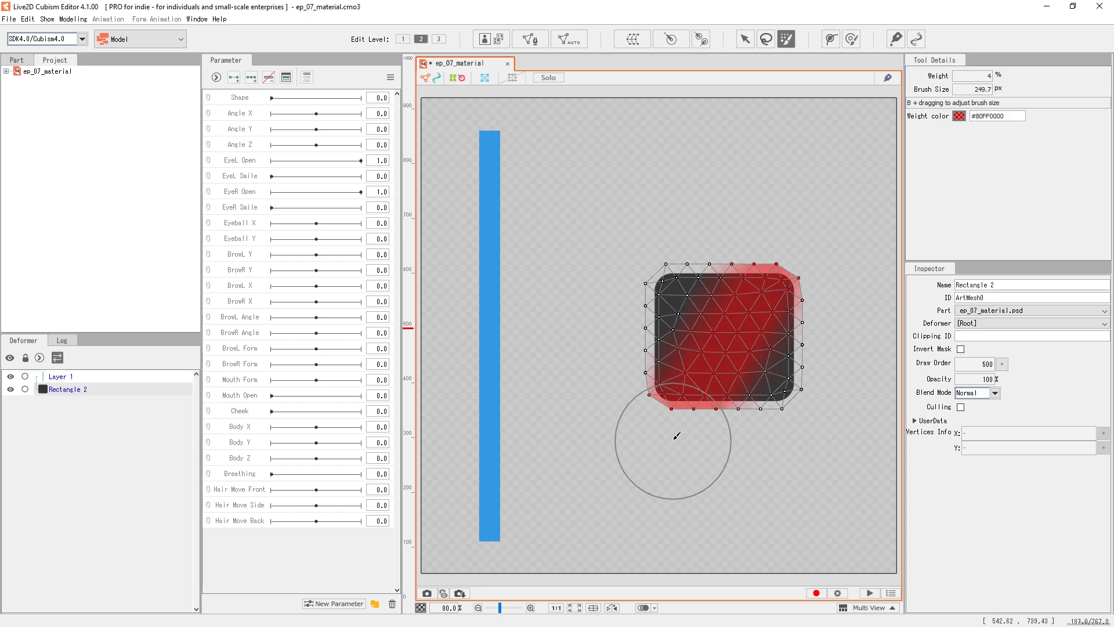
{"action": "mouse_move", "coordinate": [700, 231]}
{"action": "left_mouse_down"}
{"action": "mouse_move", "coordinate": [647, 255]}
{"action": "mouse_move", "coordinate": [644, 325]}
{"action": "left_mouse_up"}
{"action": "left_click_drag", "start_coordinate": [805, 378], "coordinate": [733, 431]}
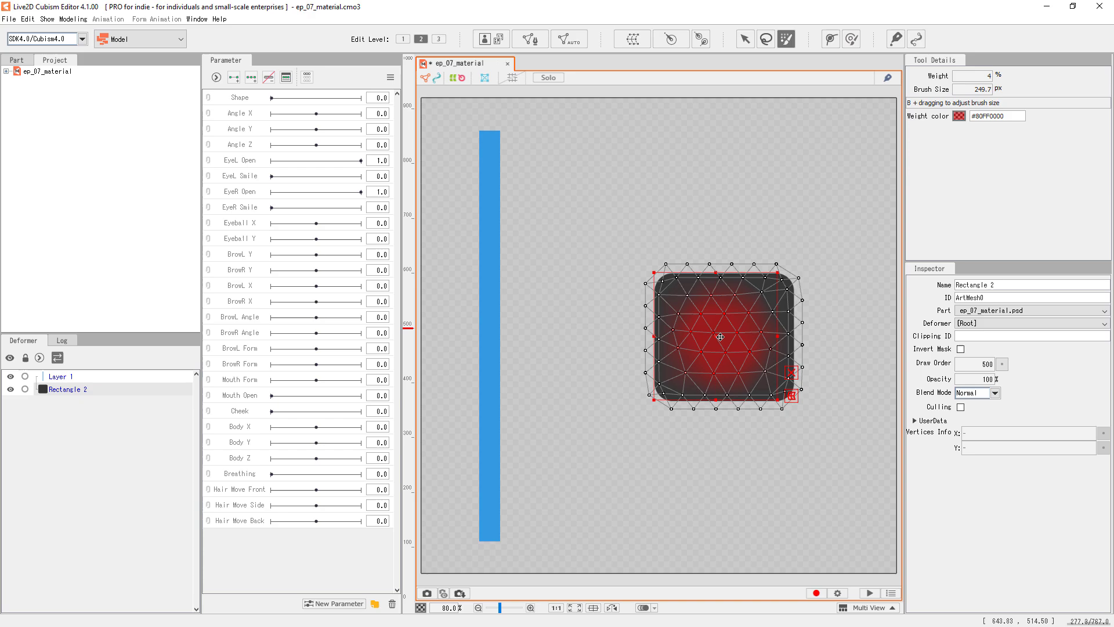
Try moving the brush-selected centre vertices toward the lower-right corner, and undo the move
{"action": "mouse_move", "coordinate": [720, 337]}
{"action": "left_mouse_down"}
{"action": "mouse_move", "coordinate": [717, 315]}
{"action": "mouse_move", "coordinate": [659, 353]}
{"action": "mouse_move", "coordinate": [735, 361]}
{"action": "mouse_move", "coordinate": [747, 347]}
{"action": "mouse_move", "coordinate": [721, 336]}
{"action": "mouse_move", "coordinate": [798, 396]}
{"action": "left_mouse_up"}
{"action": "key", "text": "ctrl+z"}
Brush-select the rectangle's upper-left area and move it upward, and pull the brush-selected lower-right corner diagonally outward
{"action": "mouse_move", "coordinate": [680, 285]}
{"action": "left_mouse_down"}
{"action": "mouse_move", "coordinate": [654, 297]}
{"action": "mouse_move", "coordinate": [682, 276]}
{"action": "left_mouse_up"}
{"action": "left_click_drag", "start_coordinate": [699, 314], "coordinate": [695, 264]}
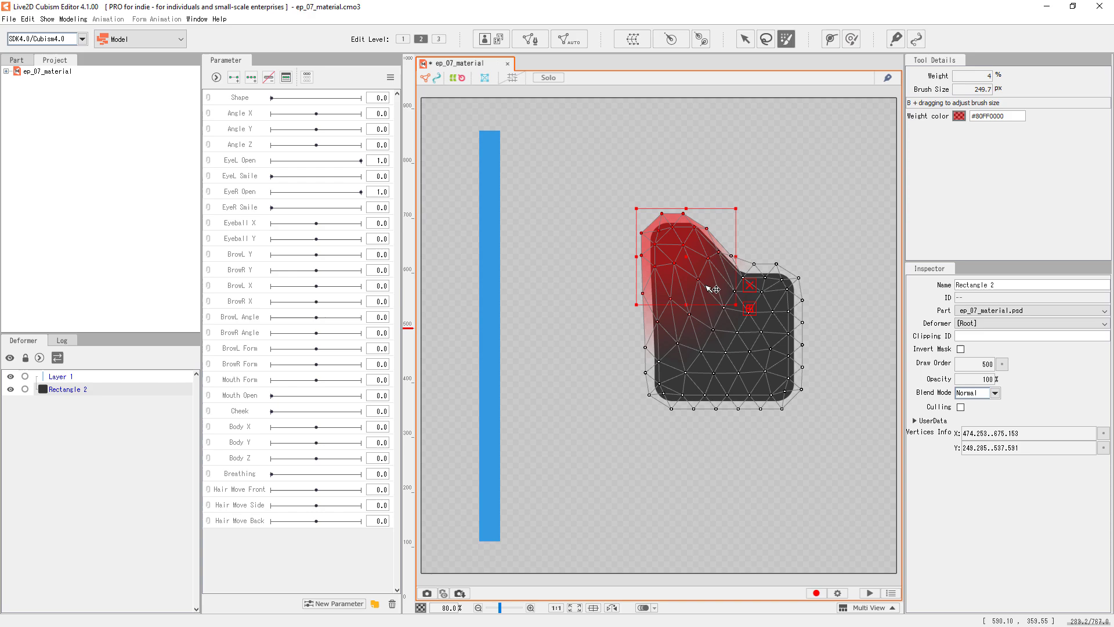
{"action": "mouse_move", "coordinate": [755, 368]}
{"action": "left_mouse_down"}
{"action": "mouse_move", "coordinate": [783, 377]}
{"action": "mouse_move", "coordinate": [773, 389]}
{"action": "mouse_move", "coordinate": [791, 419]}
{"action": "left_mouse_up"}
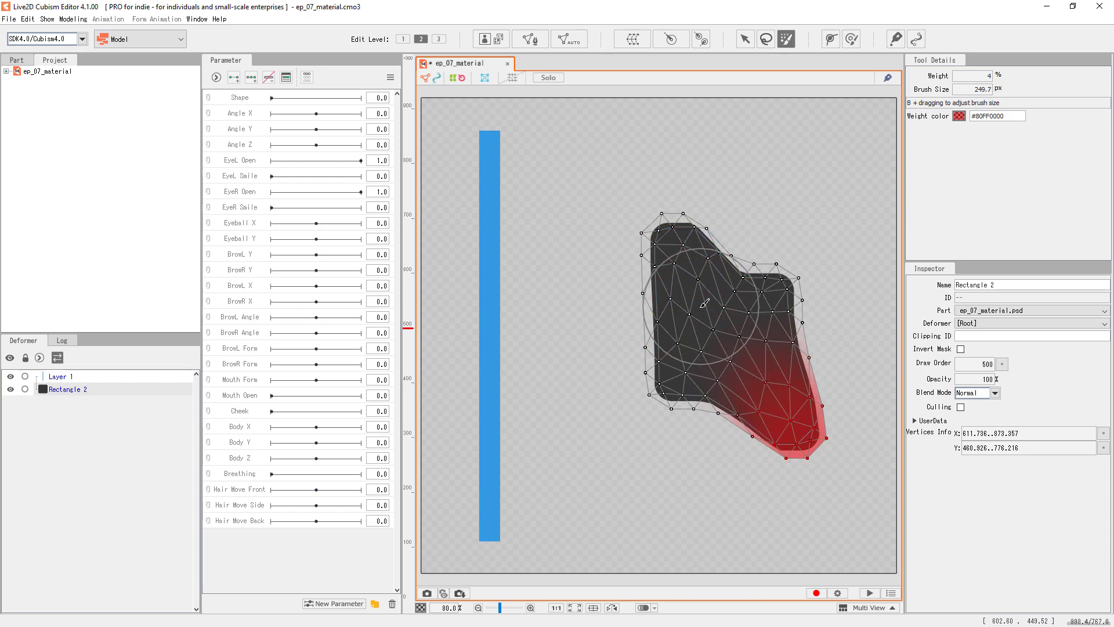
Set the brush size to 233.5 px and pull the lower-right and upper-left corners back inward
{"action": "key", "text": "b"}
{"action": "mouse_move", "coordinate": [682, 260]}
{"action": "left_mouse_down"}
{"action": "mouse_move", "coordinate": [737, 335]}
{"action": "mouse_move", "coordinate": [743, 316]}
{"action": "mouse_move", "coordinate": [673, 262]}
{"action": "mouse_move", "coordinate": [711, 310]}
{"action": "mouse_move", "coordinate": [701, 395]}
{"action": "mouse_move", "coordinate": [694, 389]}
{"action": "mouse_move", "coordinate": [688, 262]}
{"action": "mouse_move", "coordinate": [737, 365]}
{"action": "mouse_move", "coordinate": [732, 406]}
{"action": "mouse_move", "coordinate": [716, 285]}
{"action": "mouse_move", "coordinate": [701, 274]}
{"action": "left_mouse_up"}
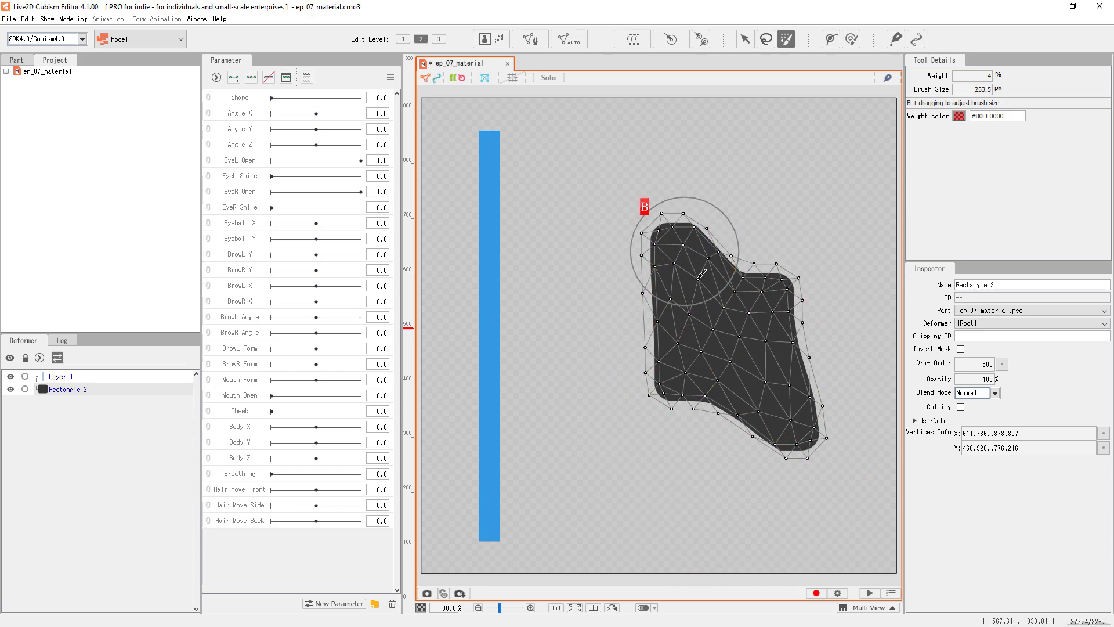
{"action": "left_click_drag", "start_coordinate": [799, 464], "coordinate": [770, 391]}
{"action": "mouse_move", "coordinate": [682, 256]}
{"action": "left_mouse_down"}
{"action": "mouse_move", "coordinate": [676, 238]}
{"action": "mouse_move", "coordinate": [699, 293]}
{"action": "left_mouse_up"}
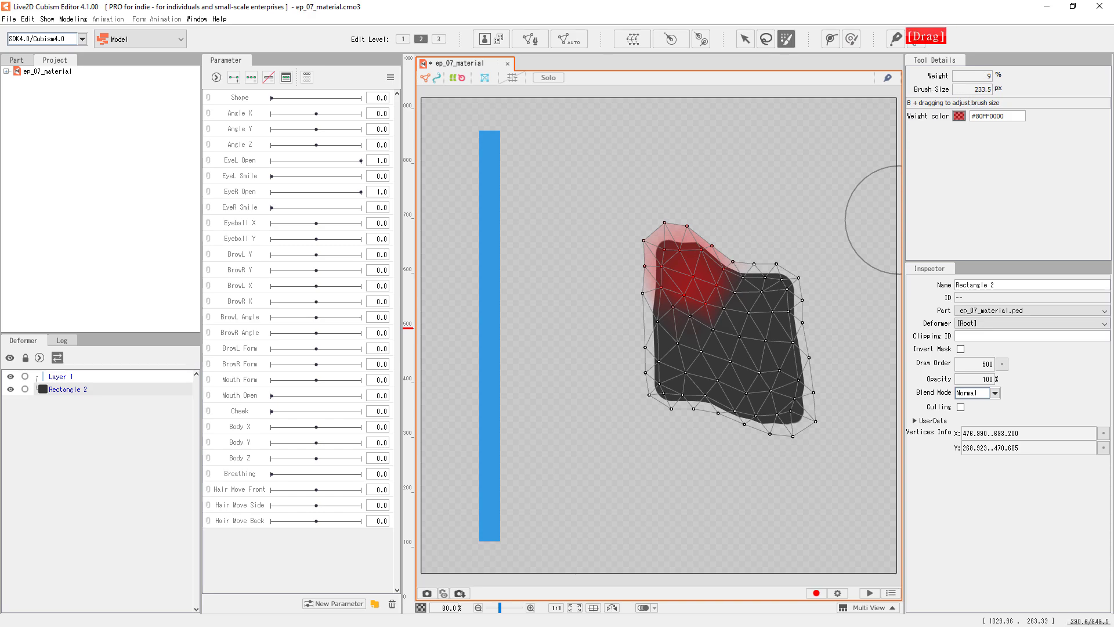
Paint a brush selection over the mesh centre at 11% weight and another over its left half at 4%
{"action": "left_click_drag", "start_coordinate": [973, 76], "coordinate": [972, 76]}
{"action": "mouse_move", "coordinate": [739, 298]}
{"action": "left_mouse_down"}
{"action": "mouse_move", "coordinate": [721, 323]}
{"action": "mouse_move", "coordinate": [734, 336]}
{"action": "left_mouse_up"}
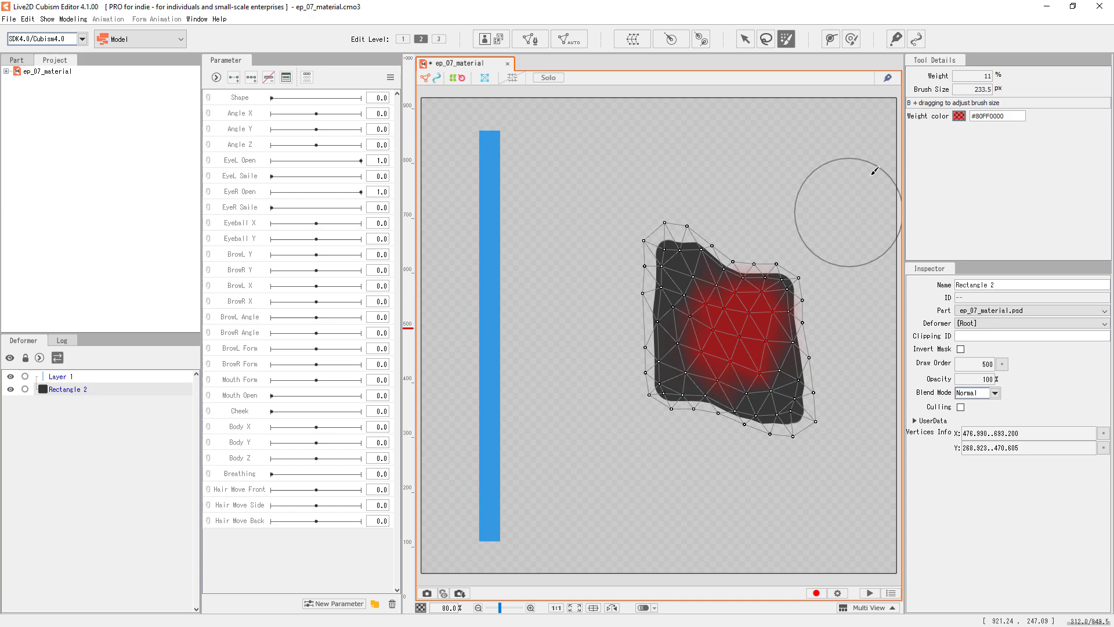
{"action": "left_click_drag", "start_coordinate": [975, 76], "coordinate": [971, 76]}
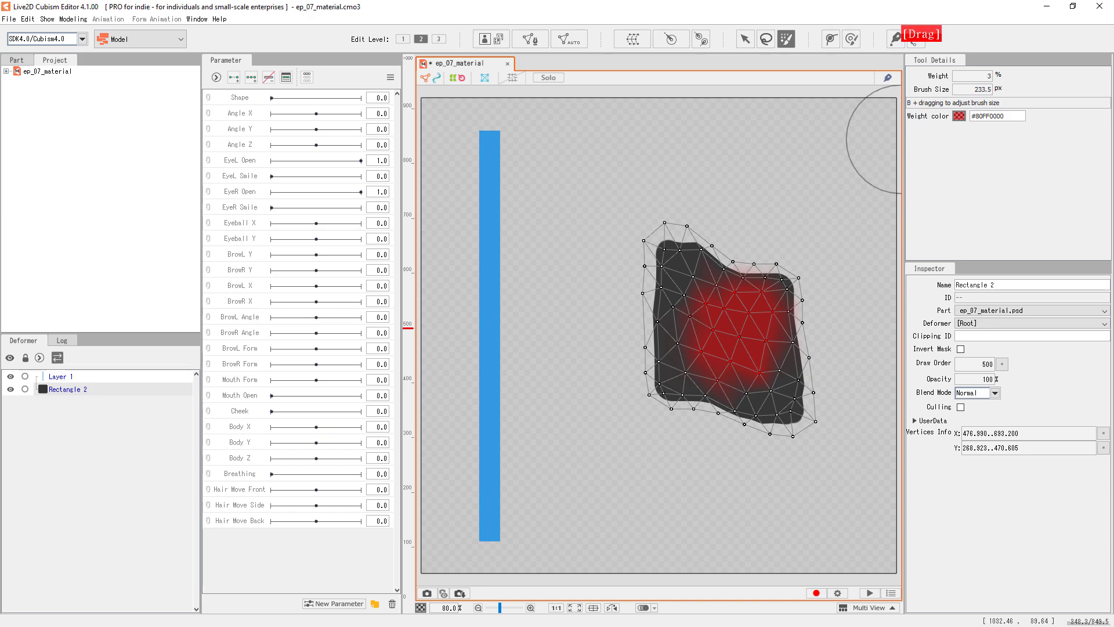
{"action": "mouse_move", "coordinate": [724, 310]}
{"action": "left_mouse_down"}
{"action": "mouse_move", "coordinate": [671, 363]}
{"action": "mouse_move", "coordinate": [734, 334]}
{"action": "left_mouse_up"}
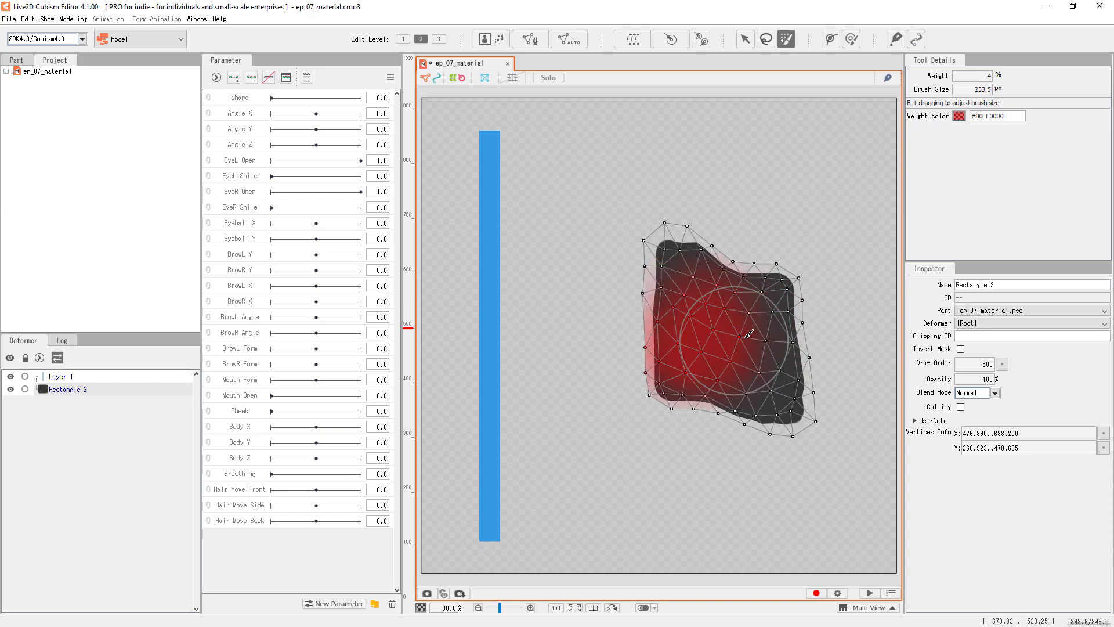
Change the weight color to green #8000FF00 and paint brush selections over the mesh's lower-right and upper-right areas
{"action": "left_click", "coordinate": [959, 116]}
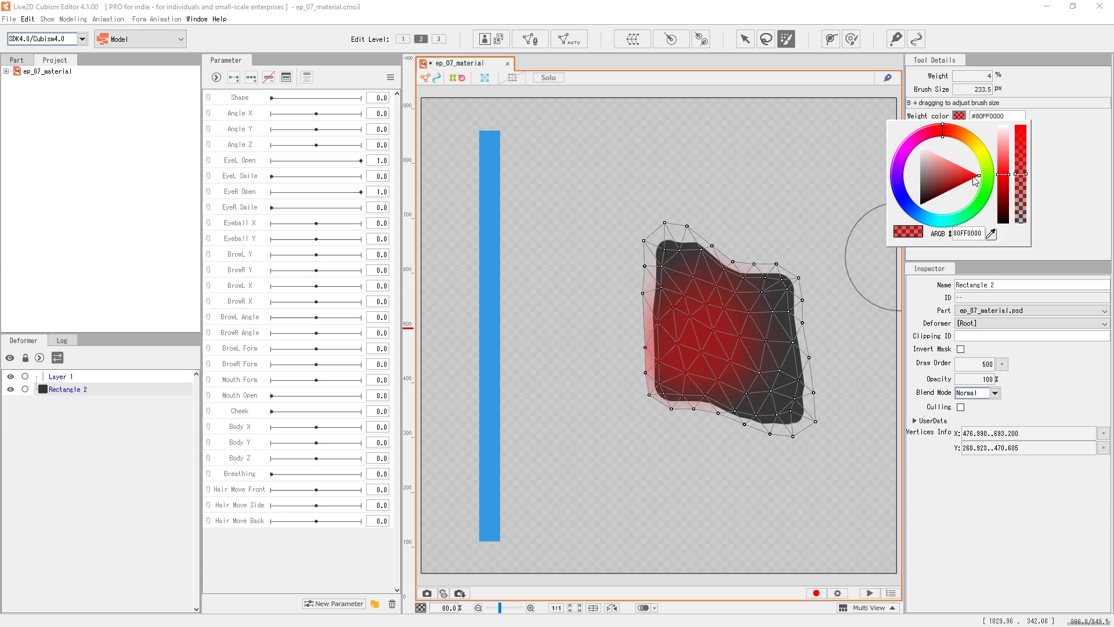
{"action": "mouse_move", "coordinate": [949, 134]}
{"action": "left_mouse_down"}
{"action": "mouse_move", "coordinate": [988, 158]}
{"action": "mouse_move", "coordinate": [979, 197]}
{"action": "left_mouse_up"}
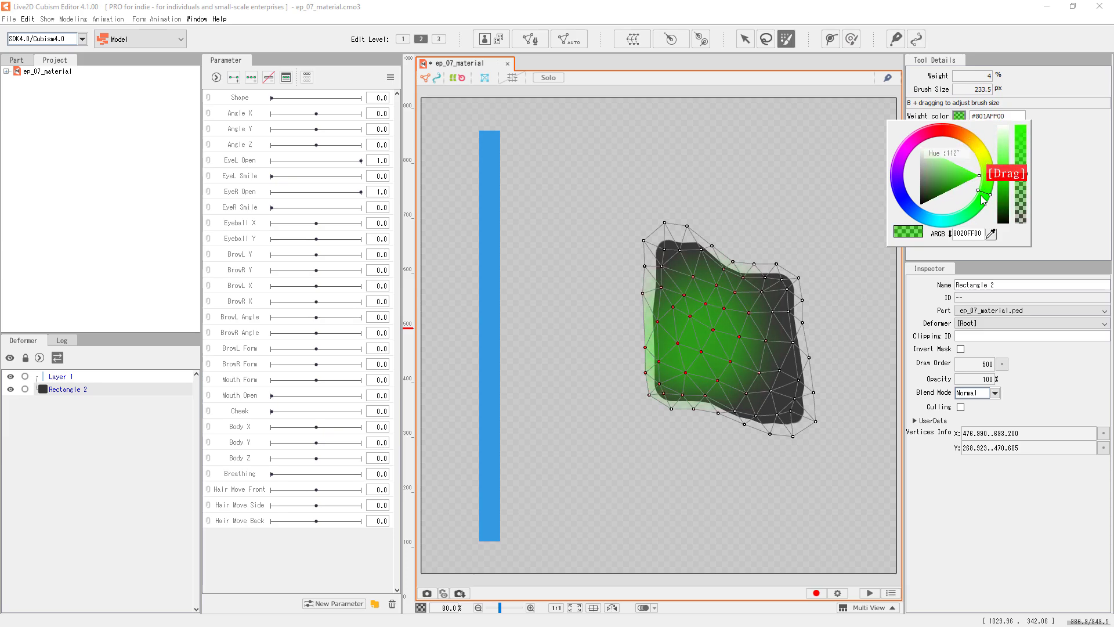
{"action": "left_click_drag", "start_coordinate": [759, 387], "coordinate": [756, 349]}
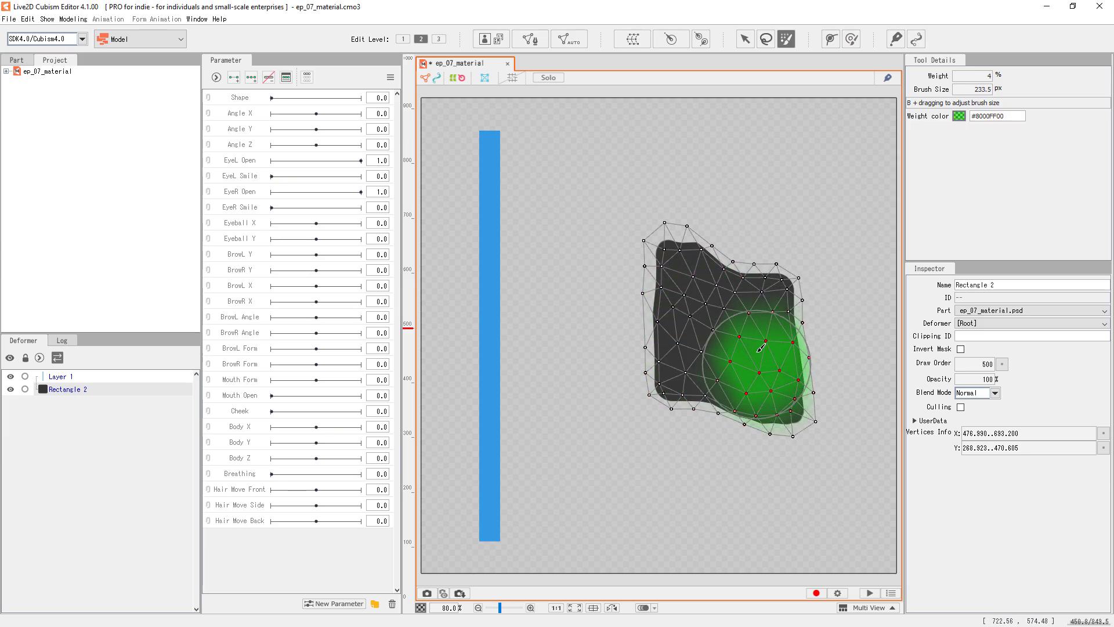
{"action": "mouse_move", "coordinate": [677, 279]}
{"action": "left_mouse_down"}
{"action": "mouse_move", "coordinate": [700, 281]}
{"action": "mouse_move", "coordinate": [695, 264]}
{"action": "mouse_move", "coordinate": [804, 311]}
{"action": "left_mouse_up"}
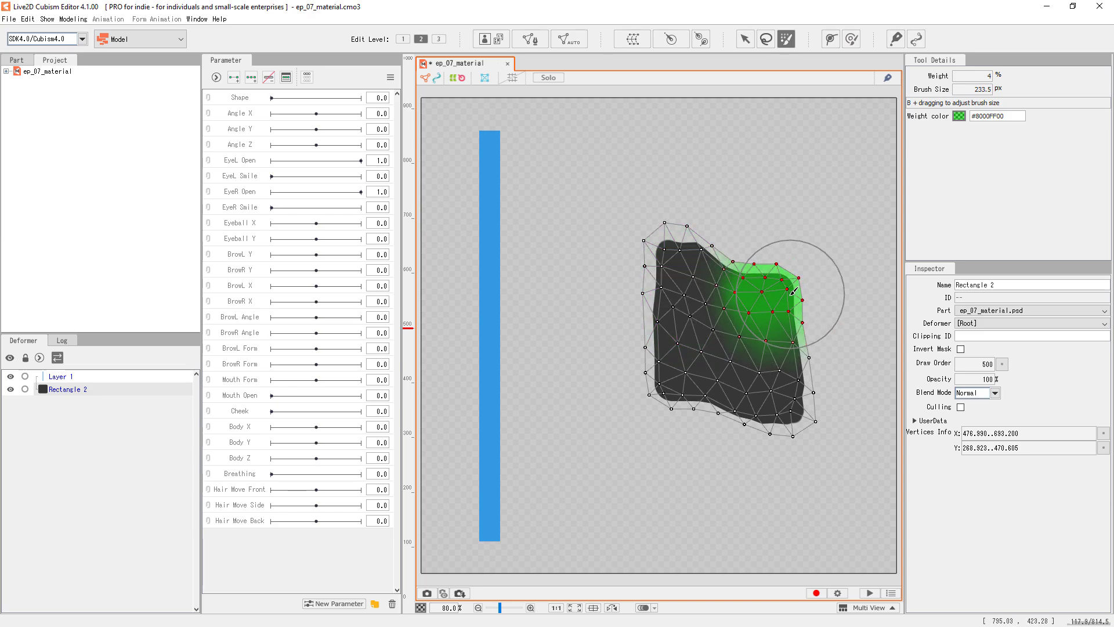
Change the brush weight color to orange-red #80FF2B00 and clear the vertex selection
{"action": "left_click", "coordinate": [959, 116]}
{"action": "left_click", "coordinate": [951, 137]}
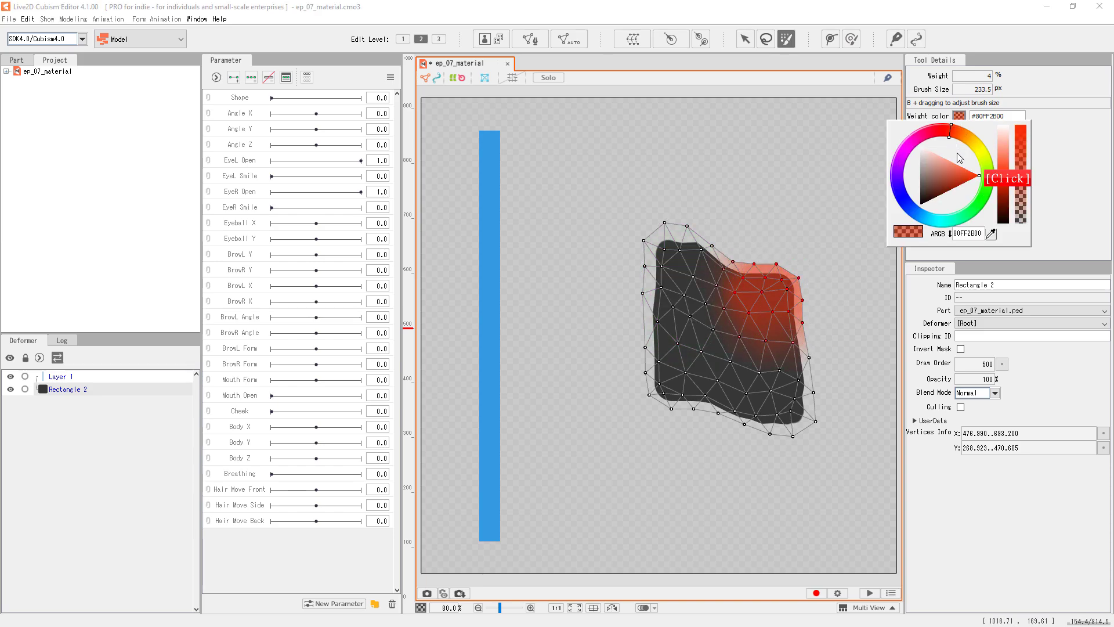
{"action": "left_click", "coordinate": [837, 208]}
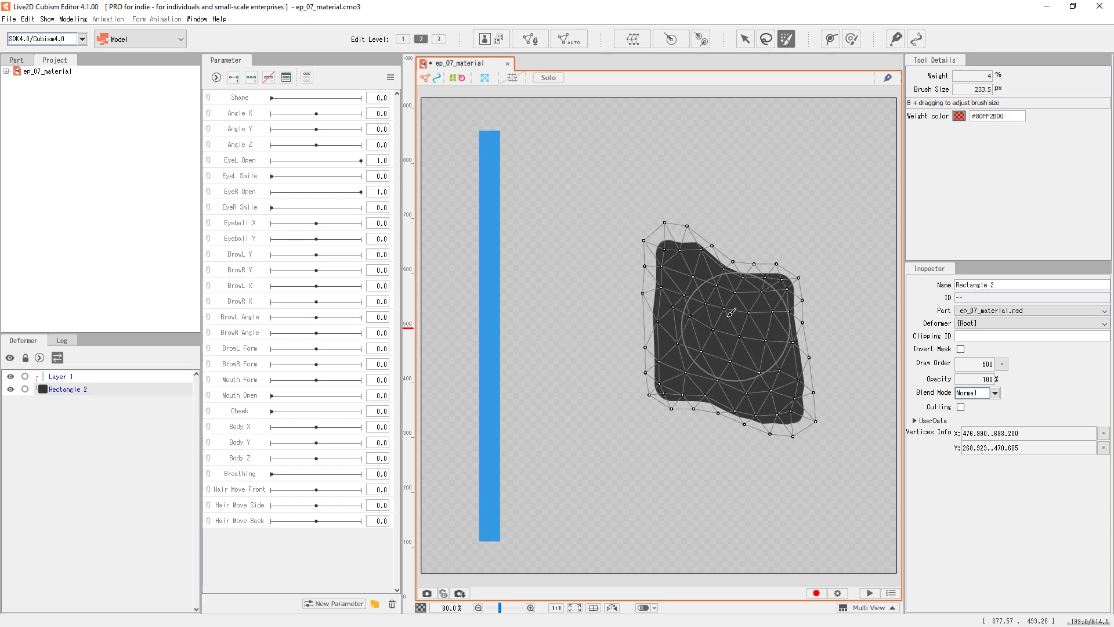
Paint brush selections over the centre and from the upper-right corner of Rectangle 2's mesh
{"action": "mouse_move", "coordinate": [728, 320]}
{"action": "left_mouse_down"}
{"action": "mouse_move", "coordinate": [682, 340]}
{"action": "mouse_move", "coordinate": [711, 340]}
{"action": "left_mouse_up"}
{"action": "mouse_move", "coordinate": [785, 255]}
{"action": "left_mouse_down"}
{"action": "mouse_move", "coordinate": [786, 227]}
{"action": "mouse_move", "coordinate": [804, 236]}
{"action": "mouse_move", "coordinate": [830, 302]}
{"action": "mouse_move", "coordinate": [797, 302]}
{"action": "mouse_move", "coordinate": [775, 266]}
{"action": "mouse_move", "coordinate": [780, 404]}
{"action": "mouse_move", "coordinate": [778, 382]}
{"action": "mouse_move", "coordinate": [791, 407]}
{"action": "mouse_move", "coordinate": [779, 391]}
{"action": "mouse_move", "coordinate": [790, 375]}
{"action": "mouse_move", "coordinate": [776, 316]}
{"action": "mouse_move", "coordinate": [657, 280]}
{"action": "mouse_move", "coordinate": [801, 305]}
{"action": "mouse_move", "coordinate": [705, 390]}
{"action": "mouse_move", "coordinate": [688, 285]}
{"action": "mouse_move", "coordinate": [781, 370]}
{"action": "mouse_move", "coordinate": [742, 346]}
{"action": "mouse_move", "coordinate": [741, 315]}
{"action": "mouse_move", "coordinate": [728, 334]}
{"action": "mouse_move", "coordinate": [714, 327]}
{"action": "mouse_move", "coordinate": [745, 326]}
{"action": "mouse_move", "coordinate": [732, 339]}
{"action": "mouse_move", "coordinate": [755, 345]}
{"action": "mouse_move", "coordinate": [779, 318]}
{"action": "mouse_move", "coordinate": [738, 333]}
{"action": "mouse_move", "coordinate": [751, 321]}
{"action": "mouse_move", "coordinate": [739, 287]}
{"action": "mouse_move", "coordinate": [704, 285]}
{"action": "mouse_move", "coordinate": [689, 327]}
{"action": "mouse_move", "coordinate": [728, 349]}
{"action": "mouse_move", "coordinate": [762, 335]}
{"action": "mouse_move", "coordinate": [757, 300]}
{"action": "mouse_move", "coordinate": [727, 291]}
{"action": "mouse_move", "coordinate": [699, 322]}
{"action": "mouse_move", "coordinate": [720, 349]}
{"action": "mouse_move", "coordinate": [759, 331]}
{"action": "mouse_move", "coordinate": [750, 298]}
{"action": "mouse_move", "coordinate": [723, 295]}
{"action": "mouse_move", "coordinate": [714, 325]}
{"action": "mouse_move", "coordinate": [741, 338]}
{"action": "mouse_move", "coordinate": [754, 327]}
{"action": "mouse_move", "coordinate": [731, 313]}
{"action": "left_mouse_up"}
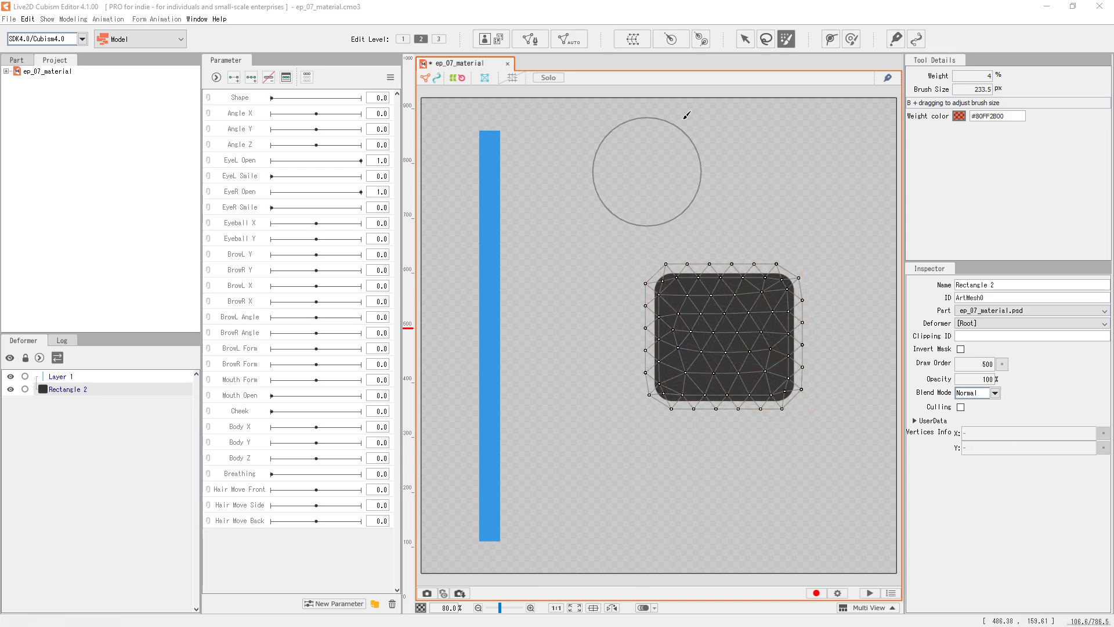
Create a deform path with five control points running down the blue bar of Layer 1
{"action": "left_click", "coordinate": [831, 39]}
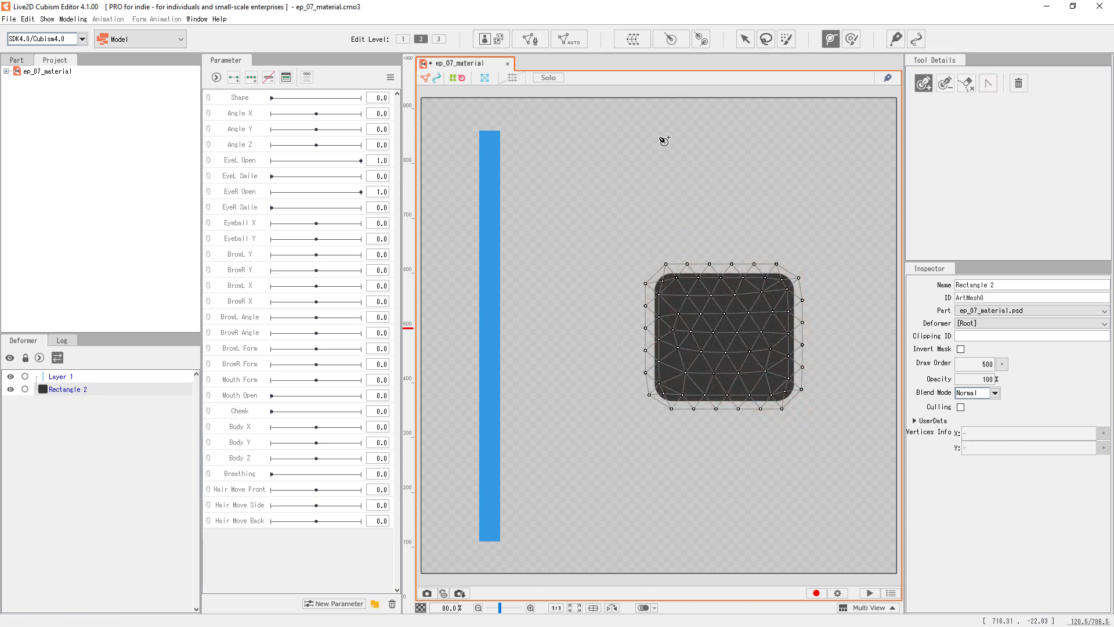
{"action": "left_click", "coordinate": [490, 164]}
{"action": "left_click", "coordinate": [493, 110]}
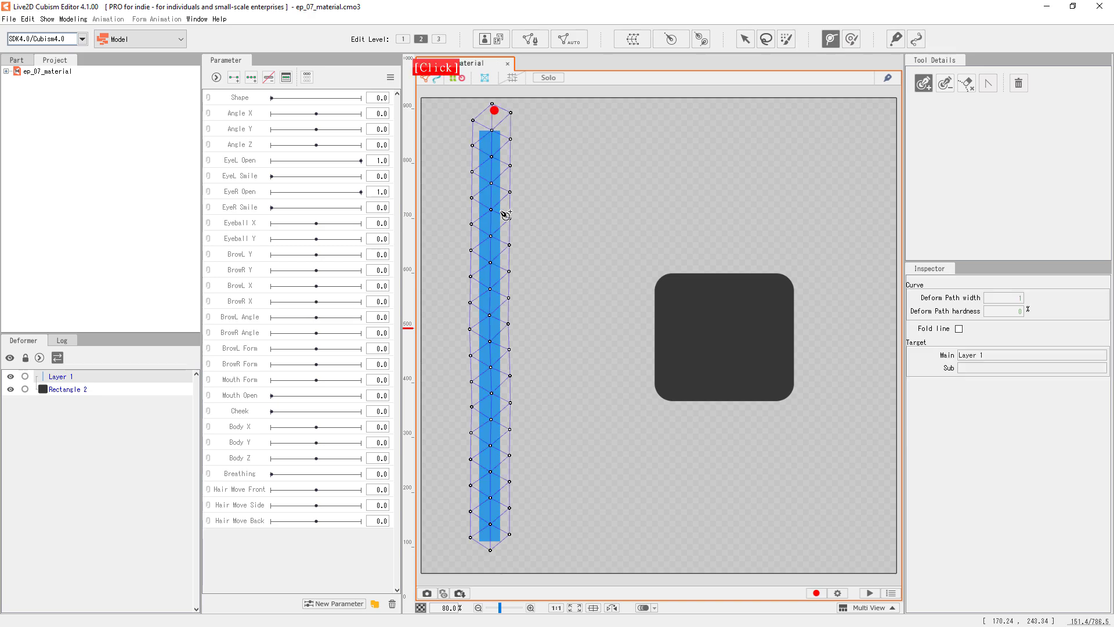
{"action": "left_click", "coordinate": [500, 210]}
{"action": "left_click", "coordinate": [490, 307]}
{"action": "left_click", "coordinate": [483, 410]}
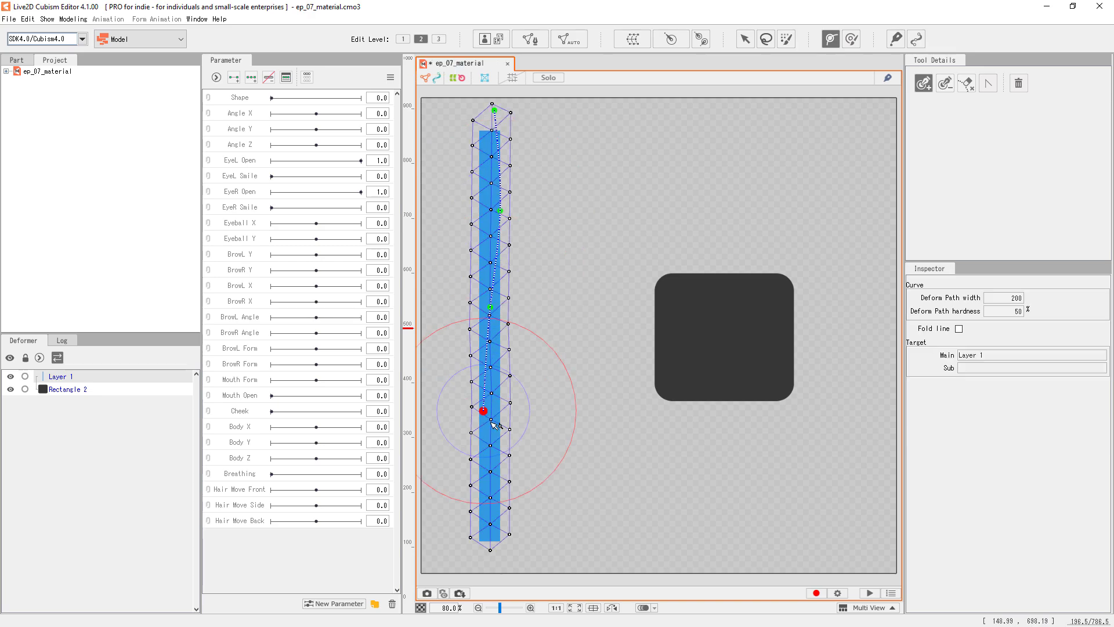
{"action": "left_click", "coordinate": [488, 537]}
Bend Layer 1 into an S-curve by deforming the mesh with the second, third and fourth path points
{"action": "left_click_drag", "start_coordinate": [490, 307], "coordinate": [548, 284]}
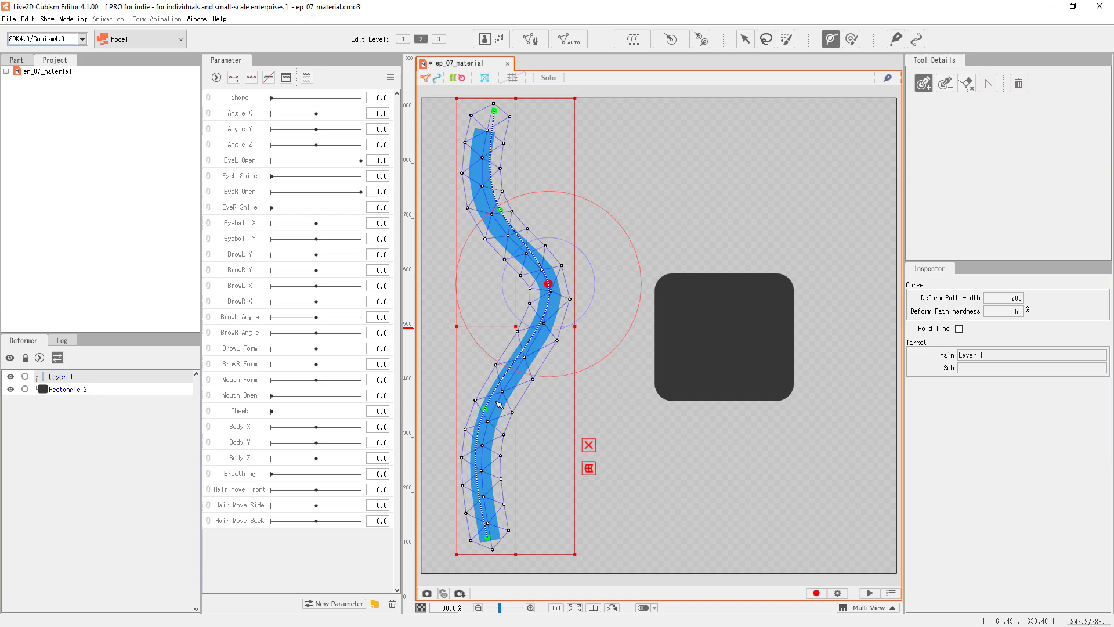
{"action": "left_click_drag", "start_coordinate": [485, 409], "coordinate": [559, 425]}
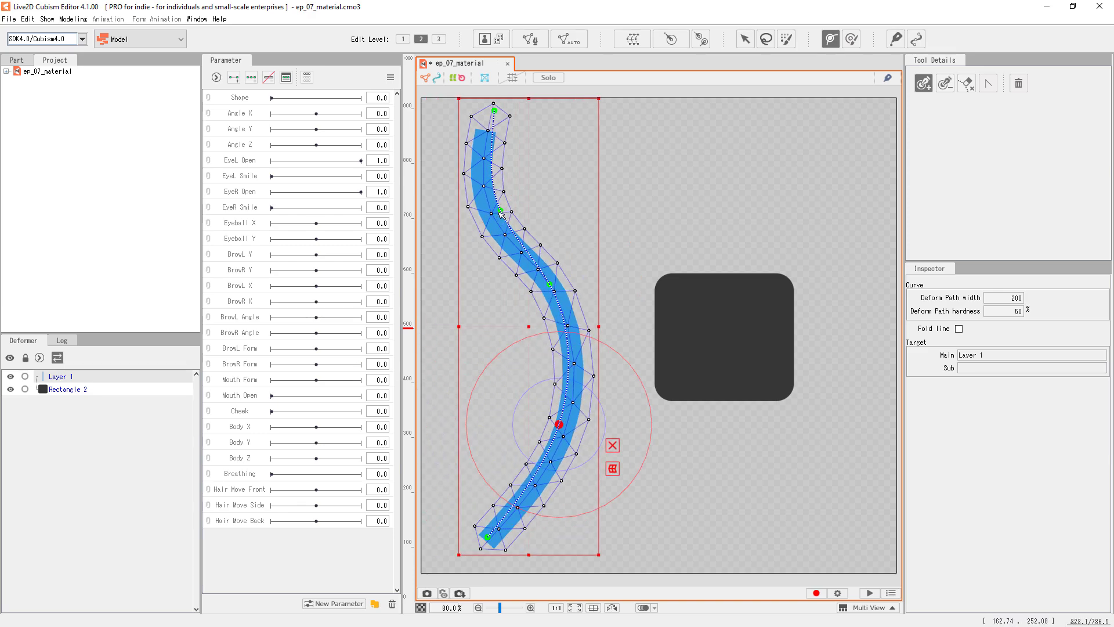
{"action": "left_click_drag", "start_coordinate": [500, 211], "coordinate": [466, 227]}
{"action": "left_click_drag", "start_coordinate": [549, 285], "coordinate": [516, 318]}
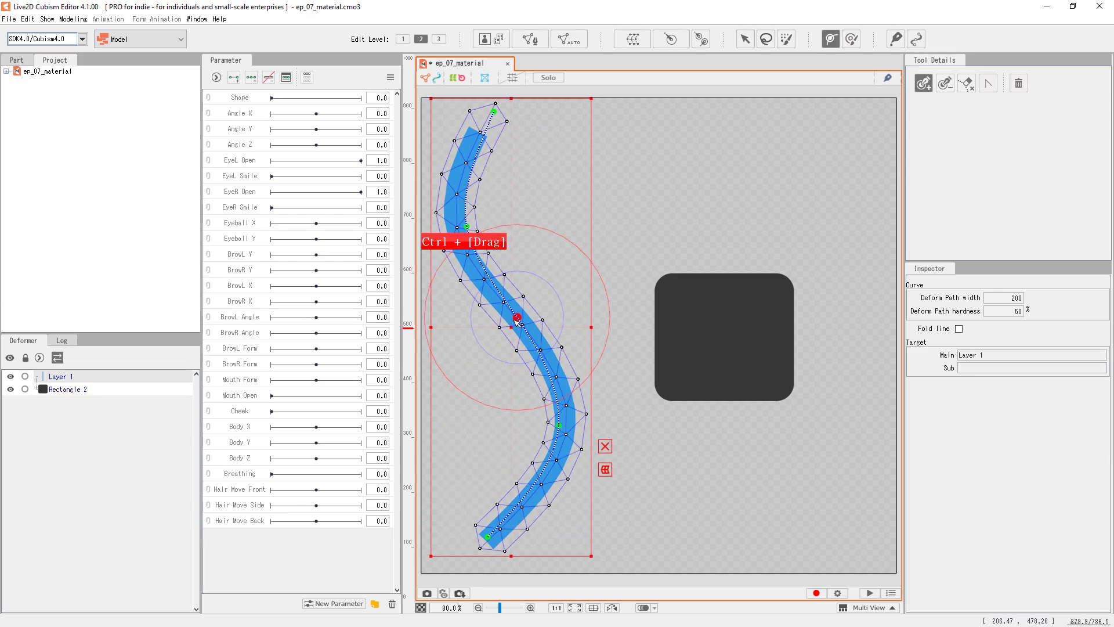
{"action": "left_click_drag", "start_coordinate": [559, 425], "coordinate": [537, 425]}
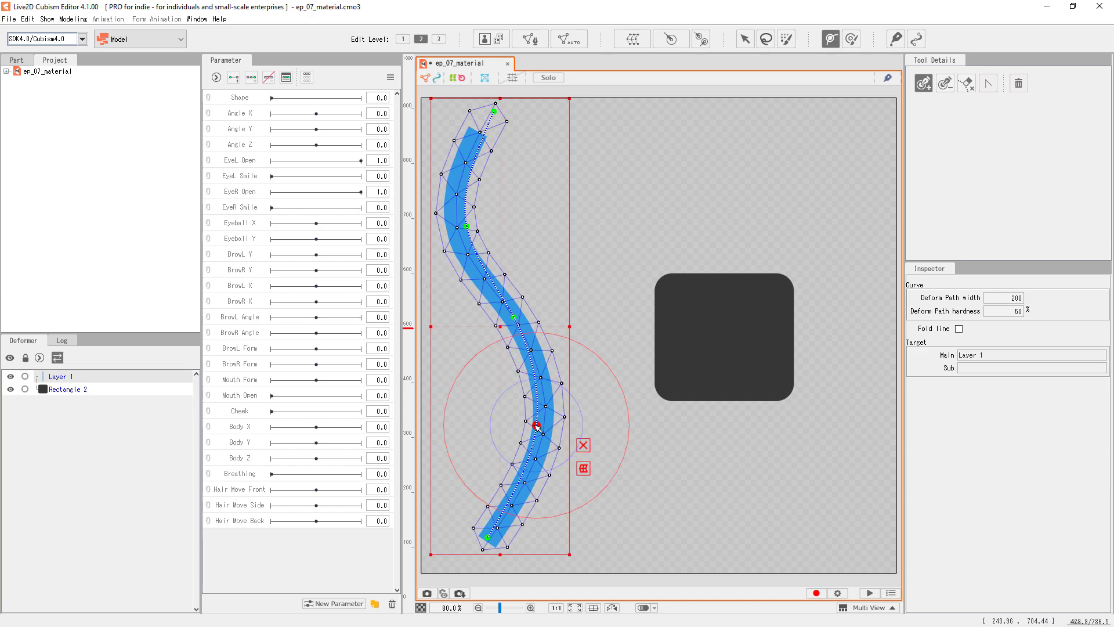
Undo all the bends made to Layer 1 with the deform path
{"action": "key", "text": "ctrl+z"}
{"action": "key", "text": "ctrl+z"}
{"action": "key", "text": "ctrl+z"}
{"action": "key", "text": "ctrl+z"}
{"action": "key", "text": "ctrl+z"}
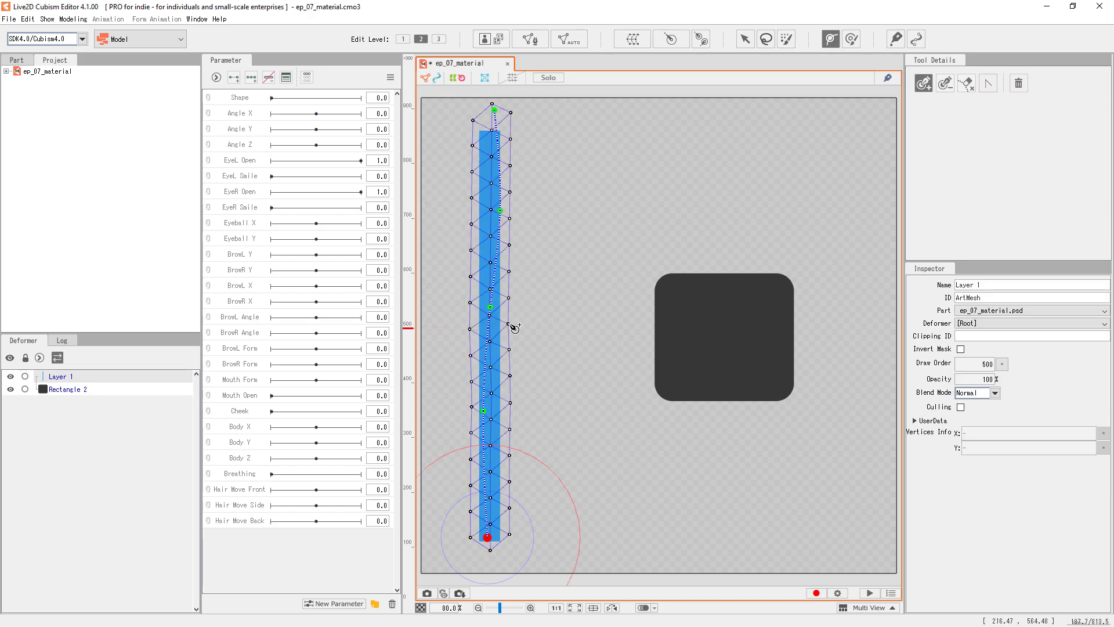
{"action": "key", "text": "ctrl+z"}
{"action": "key", "text": "ctrl+z"}
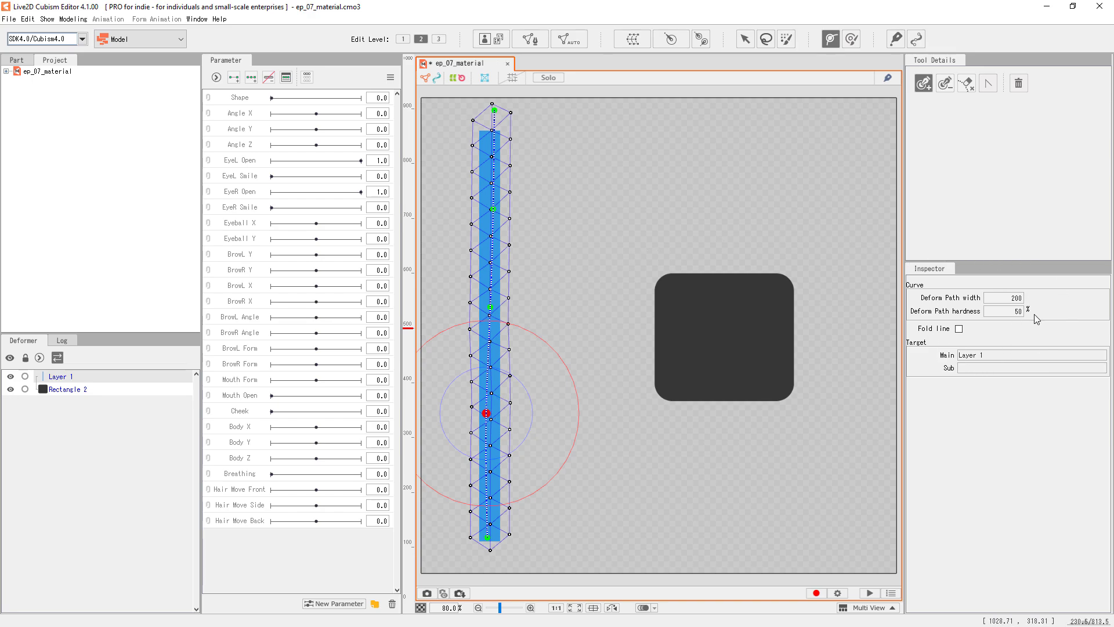
Set the deform path width to 140 and move only the fourth path point out to the right of the blue bar
{"action": "left_click_drag", "start_coordinate": [1015, 297], "coordinate": [1046, 324]}
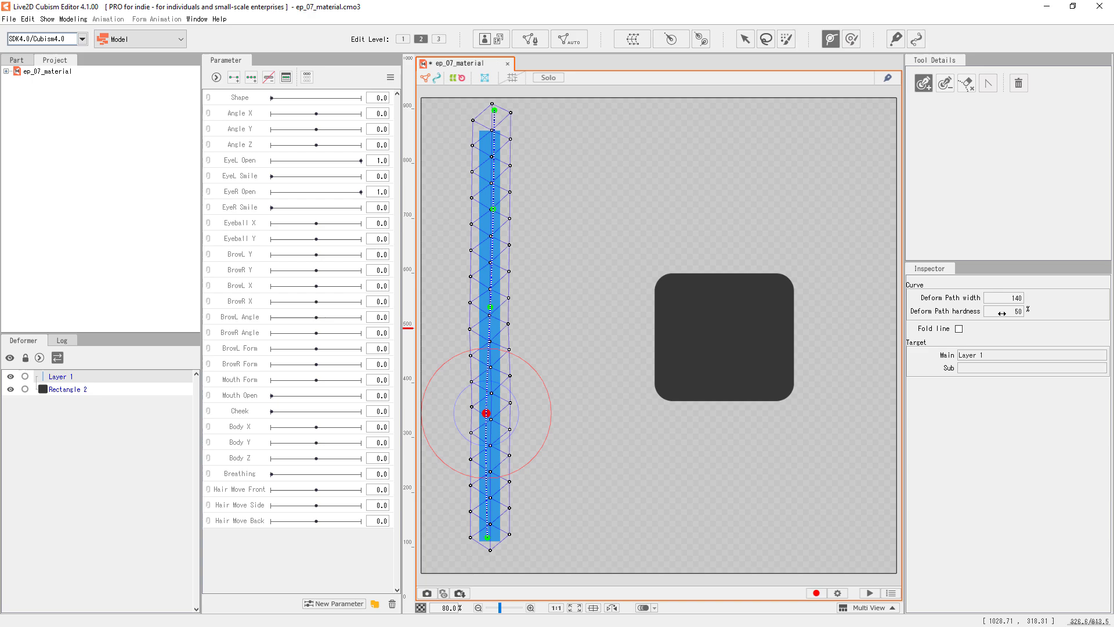
{"action": "left_click_drag", "start_coordinate": [486, 413], "coordinate": [572, 406]}
Toggle the Fold line option on and off for the fourth point of Layer 1's deform path
{"action": "left_click", "coordinate": [959, 328]}
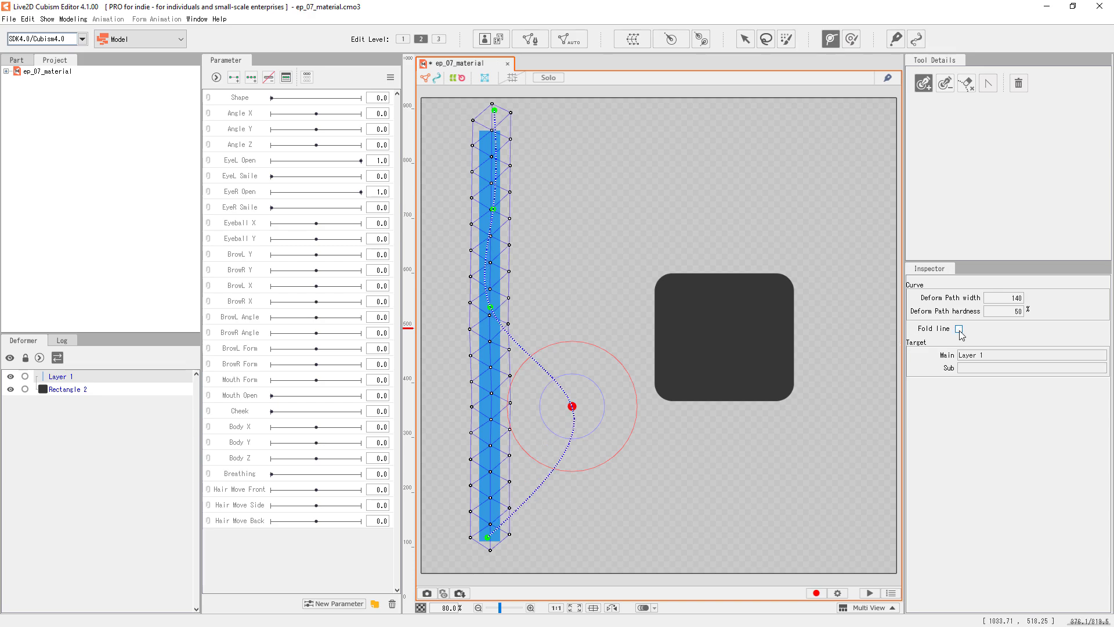
{"action": "left_click", "coordinate": [959, 328]}
{"action": "left_click", "coordinate": [959, 328]}
{"action": "left_click", "coordinate": [959, 329]}
{"action": "left_click", "coordinate": [959, 328]}
{"action": "left_click", "coordinate": [959, 328]}
Try bending Layer 1 at the fourth path point with Fold line enabled, and undo the deformation
{"action": "left_click_drag", "start_coordinate": [567, 407], "coordinate": [592, 401]}
{"action": "left_click", "coordinate": [958, 329]}
{"action": "left_click", "coordinate": [958, 328]}
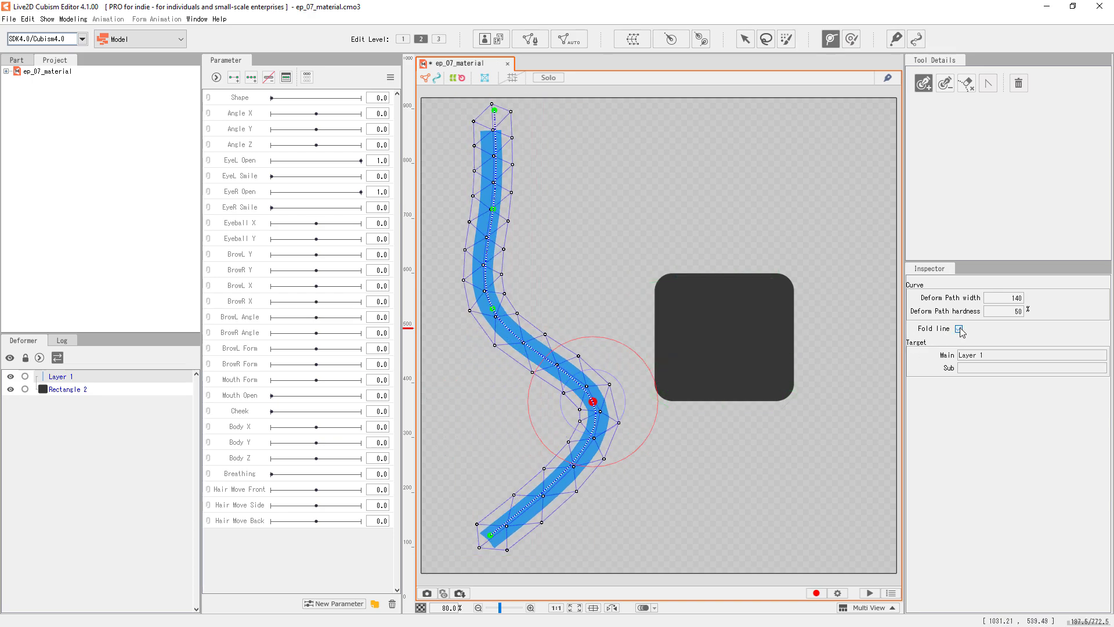
{"action": "left_click", "coordinate": [959, 328]}
{"action": "left_click_drag", "start_coordinate": [592, 401], "coordinate": [528, 403]}
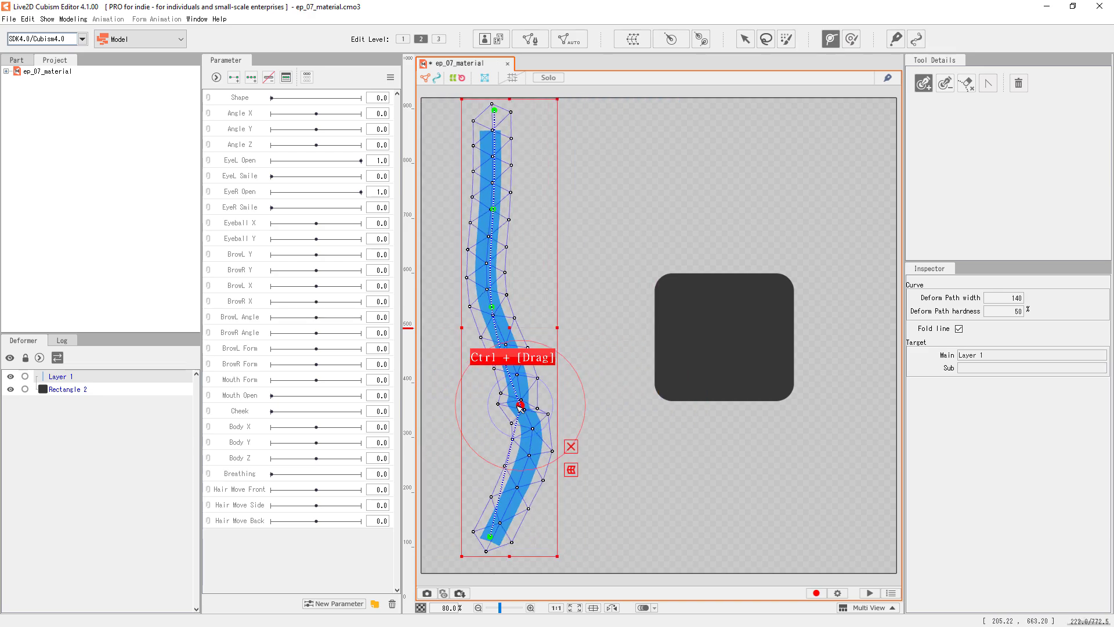
{"action": "key", "text": "ctrl+z"}
{"action": "key", "text": "ctrl+z"}
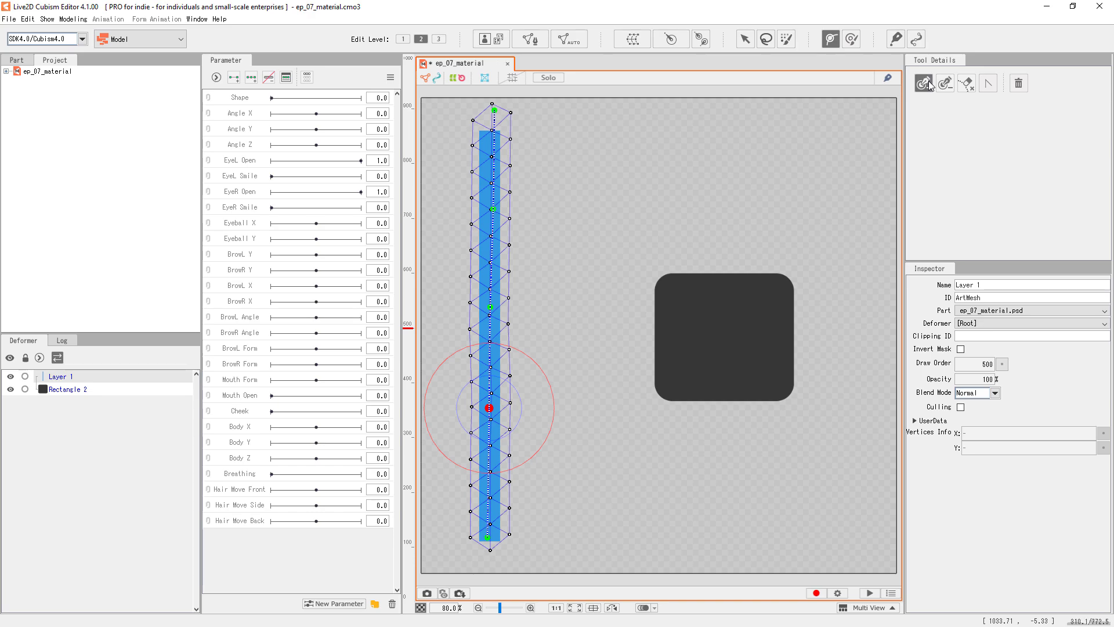
Add three more control points between the existing ones on Layer 1's deform path
{"action": "left_click", "coordinate": [498, 157]}
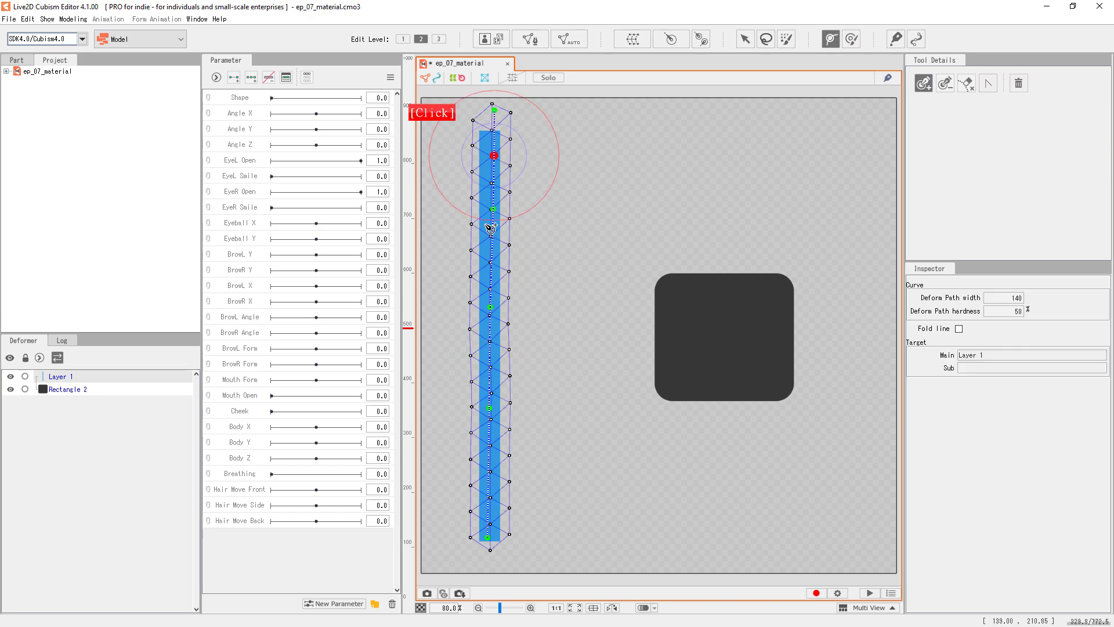
{"action": "left_click", "coordinate": [494, 348]}
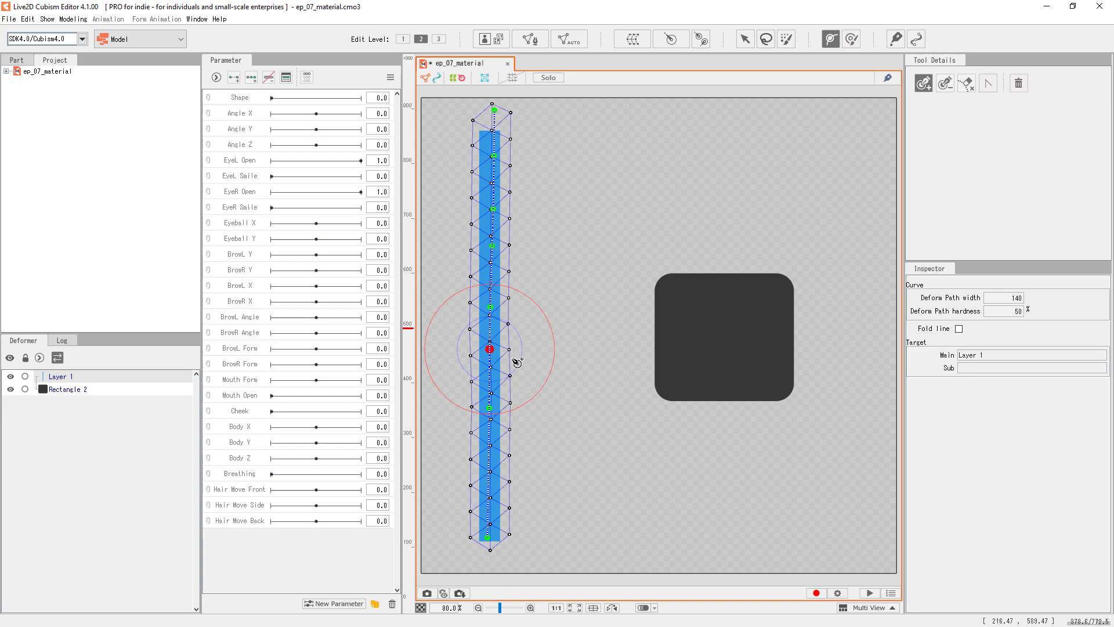
Select Rectangle 2 and draw a closed five-point deform path across it, starting and ending above the rectangle
{"action": "left_click", "coordinate": [702, 324], "text": "ctrl"}
{"action": "left_click", "coordinate": [658, 214]}
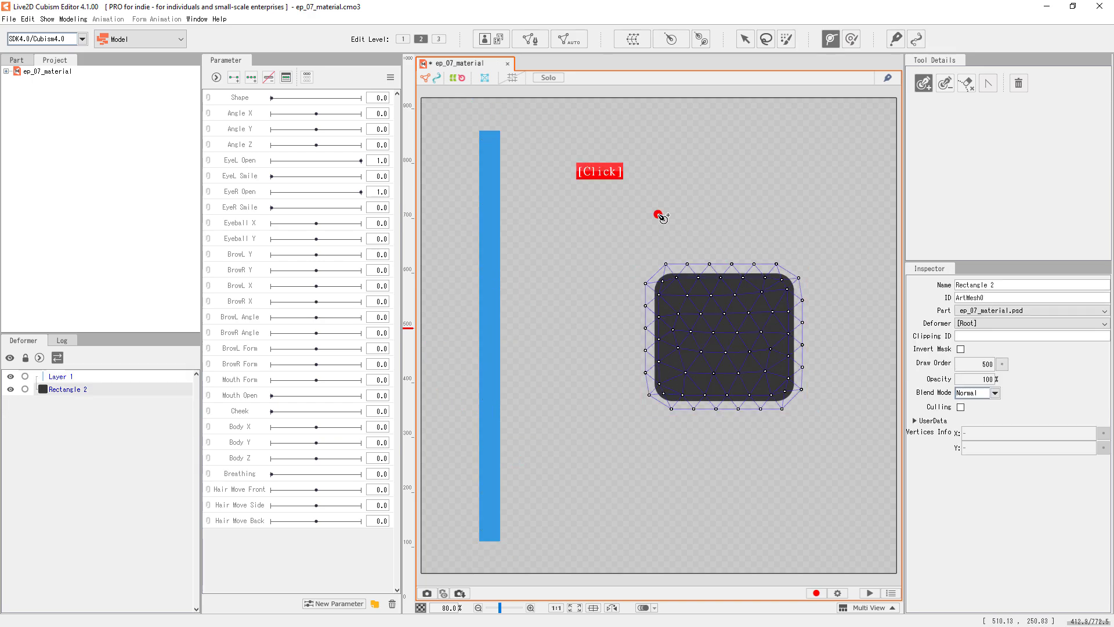
{"action": "left_click", "coordinate": [713, 310]}
{"action": "left_click", "coordinate": [779, 389]}
{"action": "left_click", "coordinate": [634, 443]}
{"action": "left_click", "coordinate": [656, 302]}
{"action": "left_click", "coordinate": [658, 214]}
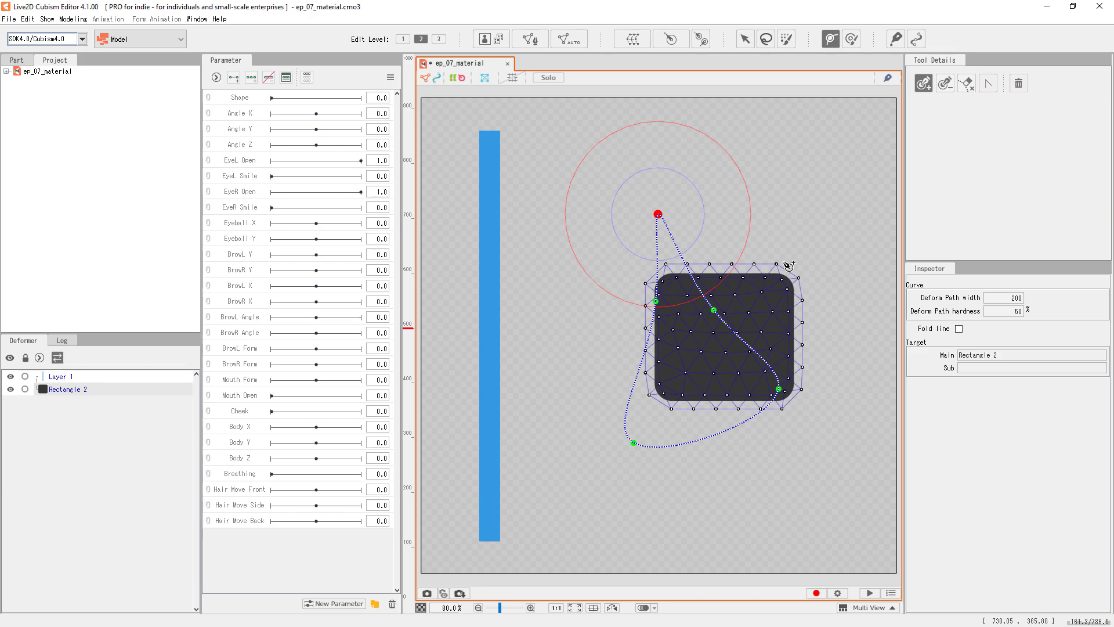
Delete the topmost and upper-left points of Rectangle 2's deform path and cut the segment below the rectangle
{"action": "left_click", "coordinate": [946, 84]}
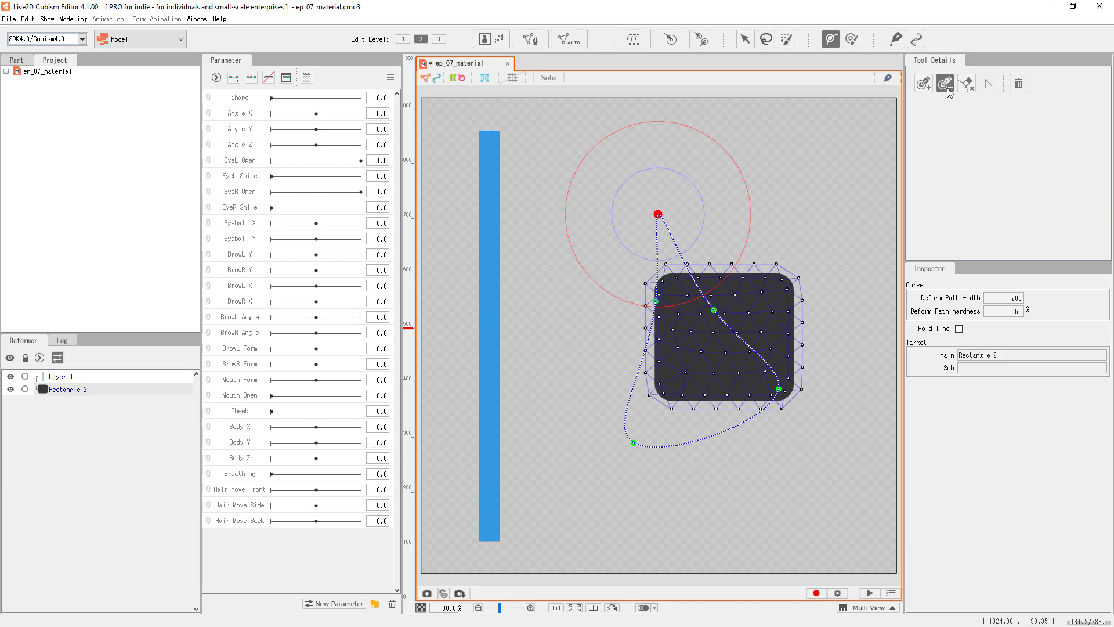
{"action": "left_click", "coordinate": [658, 214]}
{"action": "left_click", "coordinate": [656, 302]}
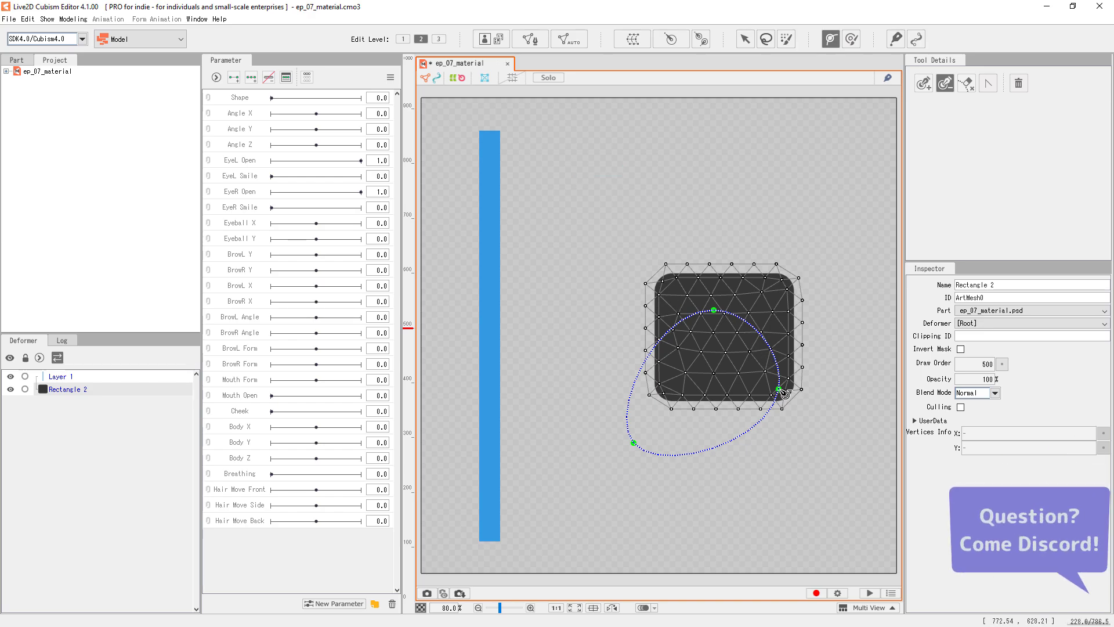
{"action": "left_click", "coordinate": [967, 84]}
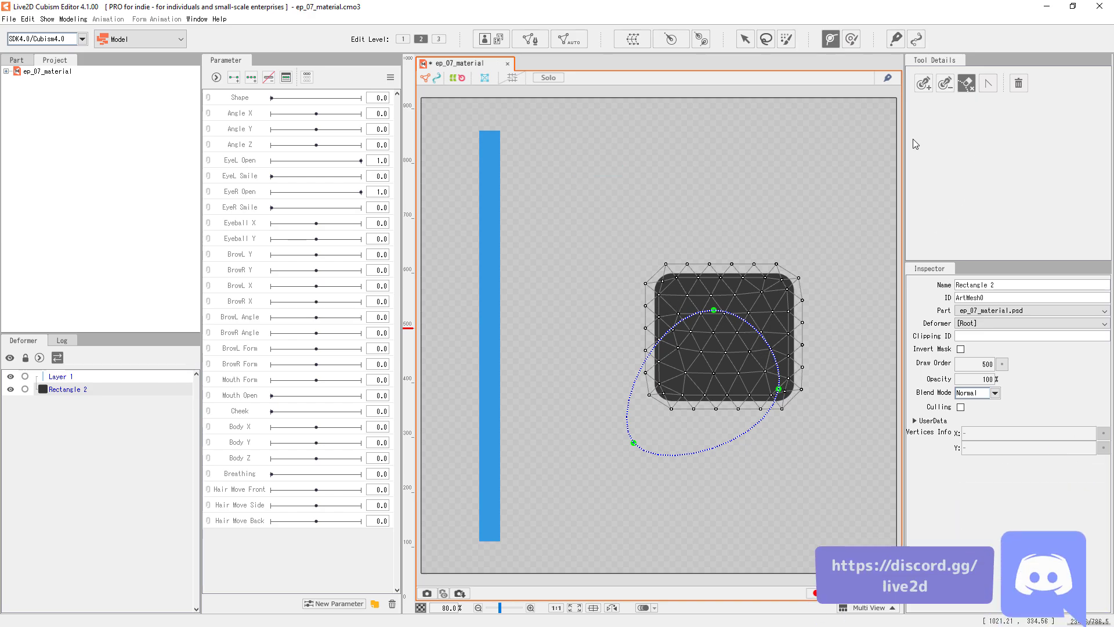
{"action": "left_click", "coordinate": [716, 451]}
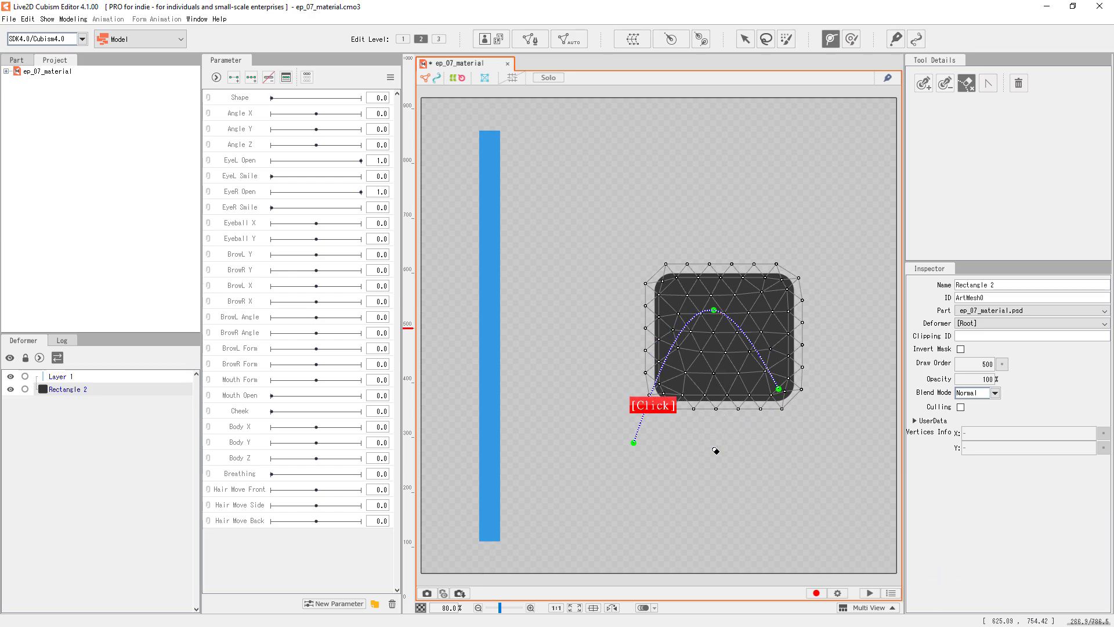
Add three path points below Rectangle 2 and close the deform path again at its lower-left point
{"action": "left_click", "coordinate": [923, 84]}
{"action": "left_click", "coordinate": [806, 463]}
{"action": "left_click", "coordinate": [728, 508]}
{"action": "left_click", "coordinate": [671, 510]}
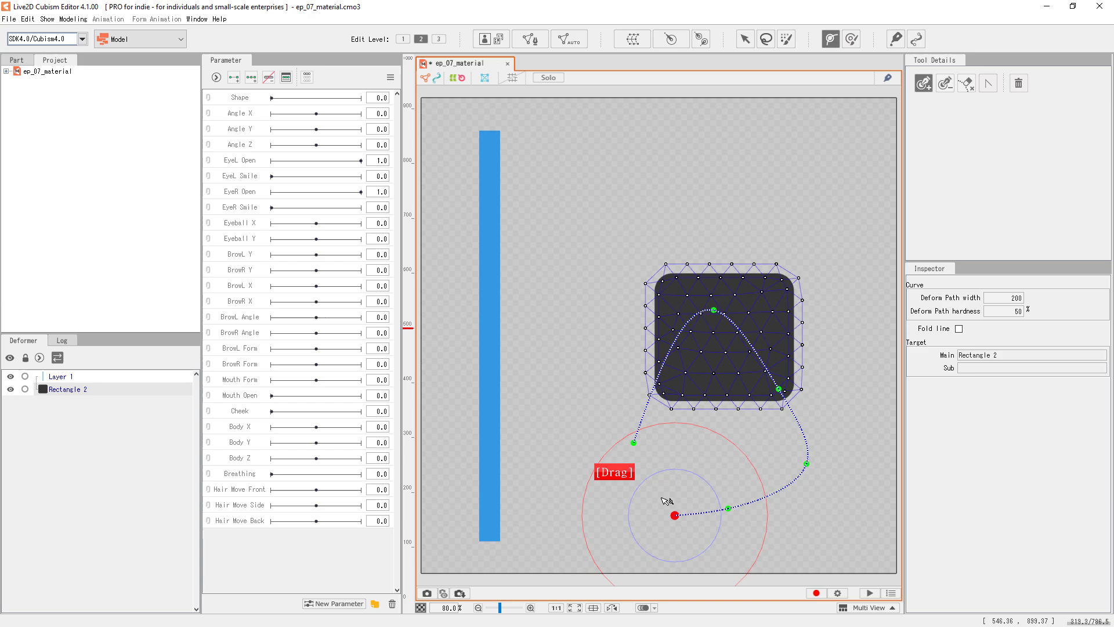
{"action": "left_click", "coordinate": [634, 442]}
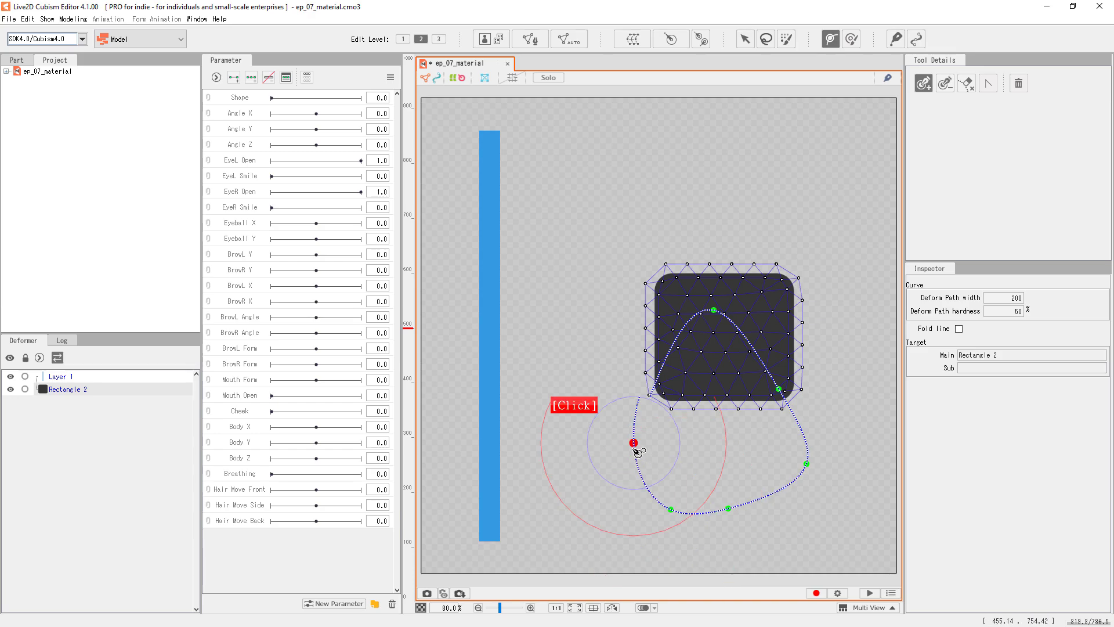
Convert the lower-left point of Rectangle 2's deform path into a corner and return to adding points
{"action": "left_click", "coordinate": [988, 86]}
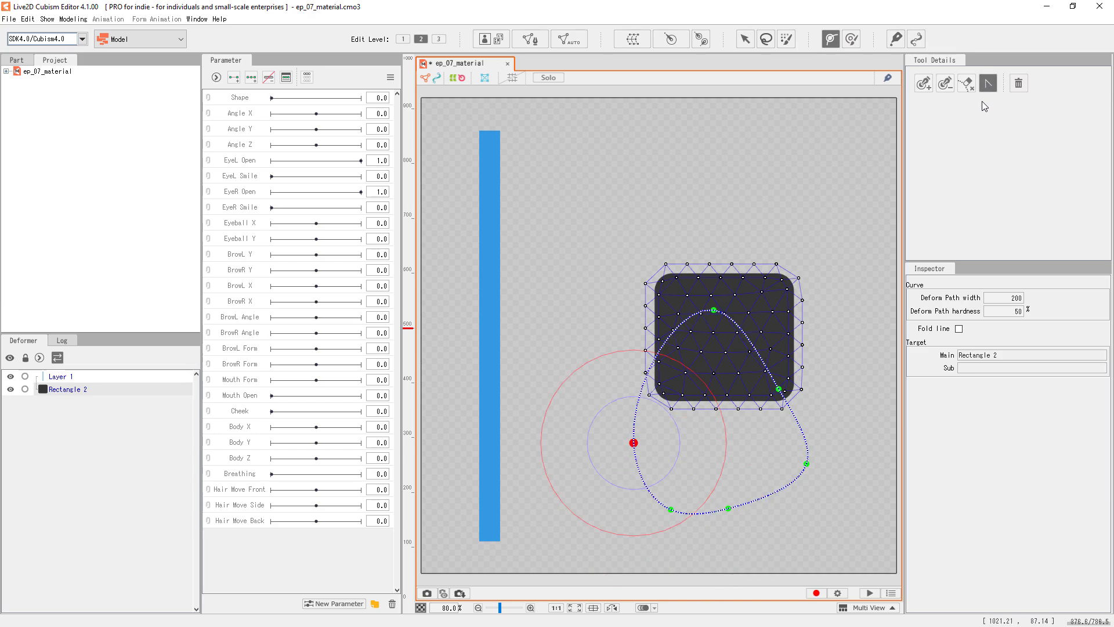
{"action": "left_click", "coordinate": [634, 443]}
{"action": "left_click", "coordinate": [780, 389]}
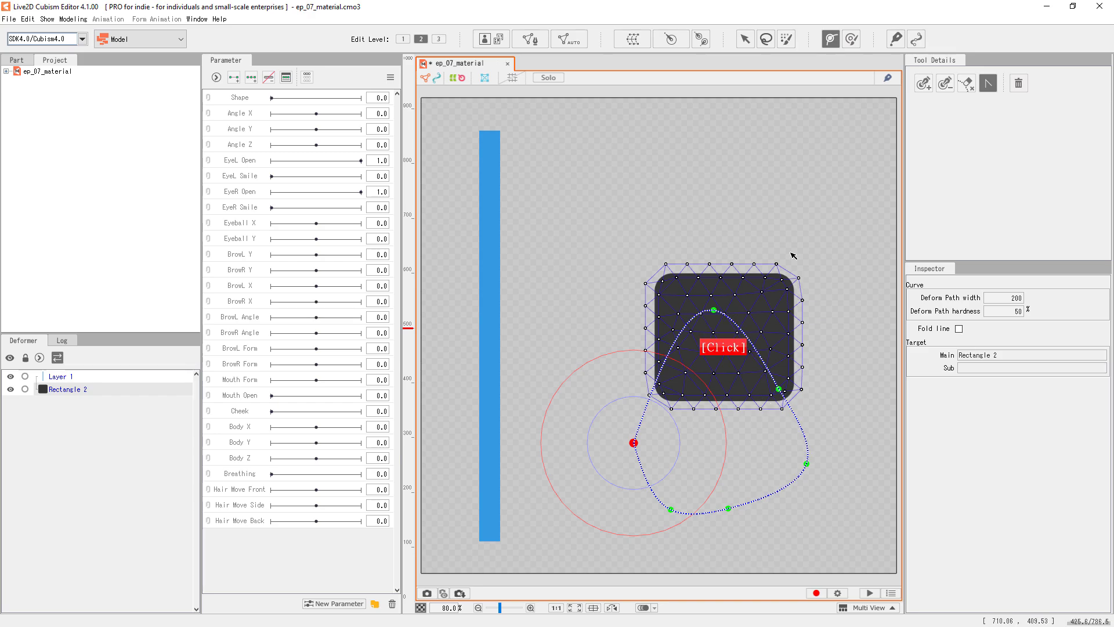
{"action": "left_click", "coordinate": [923, 83]}
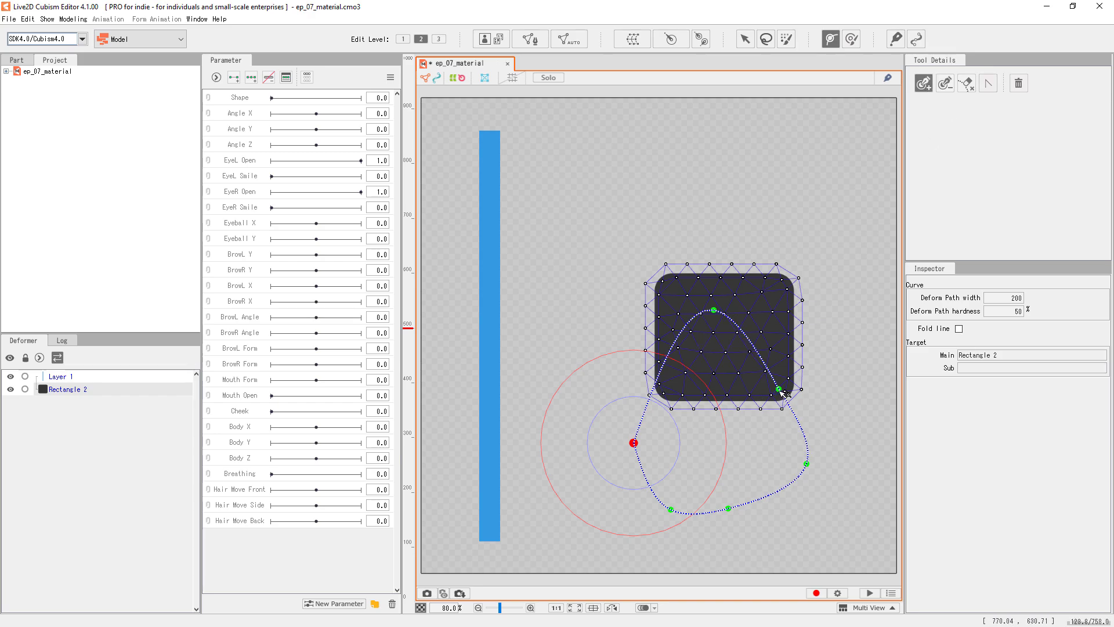
Deform Rectangle 2 by moving the path's right and left points upward and shifting the bottom-left point
{"action": "left_click_drag", "start_coordinate": [782, 394], "coordinate": [812, 337]}
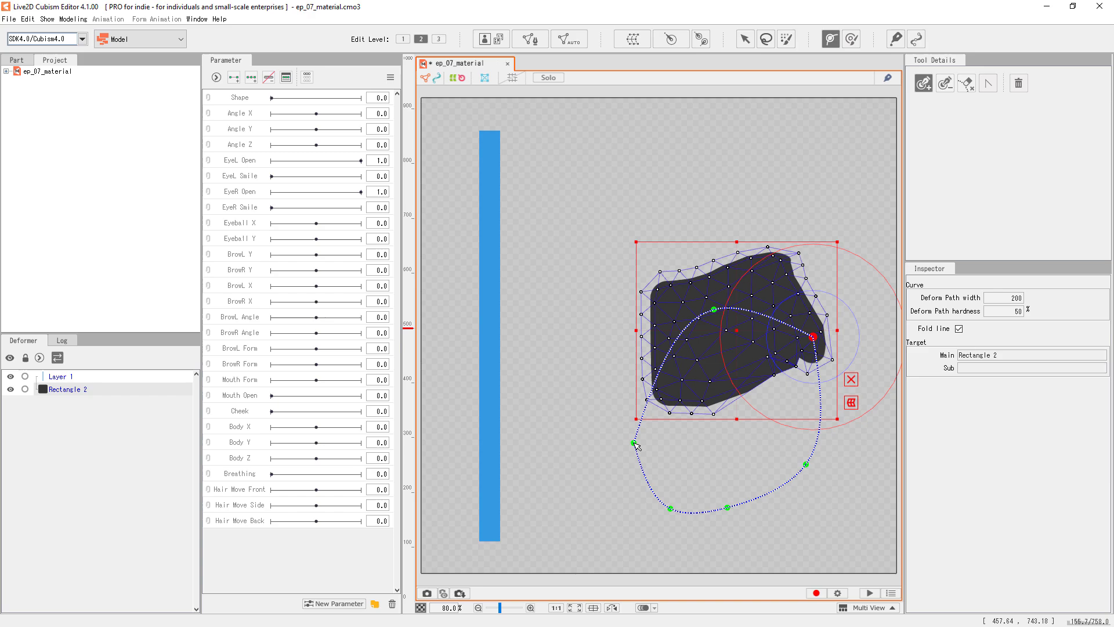
{"action": "left_click_drag", "start_coordinate": [634, 442], "coordinate": [596, 363]}
{"action": "left_click_drag", "start_coordinate": [670, 508], "coordinate": [657, 482]}
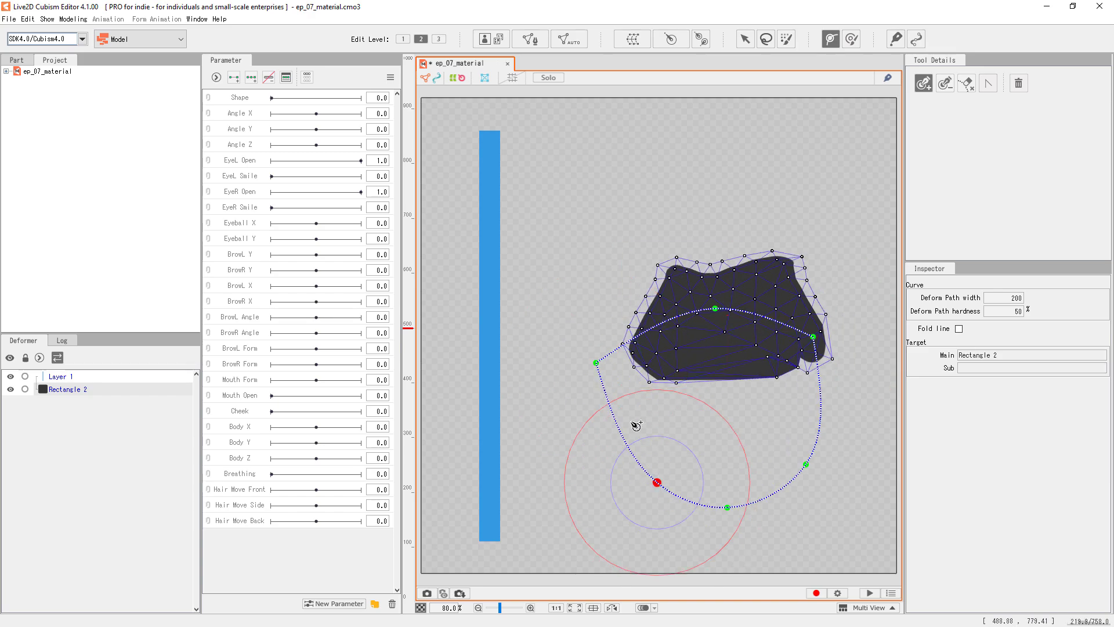
Undo the deformation of Rectangle 2 and delete its entire deform path
{"action": "left_click", "coordinate": [1020, 84]}
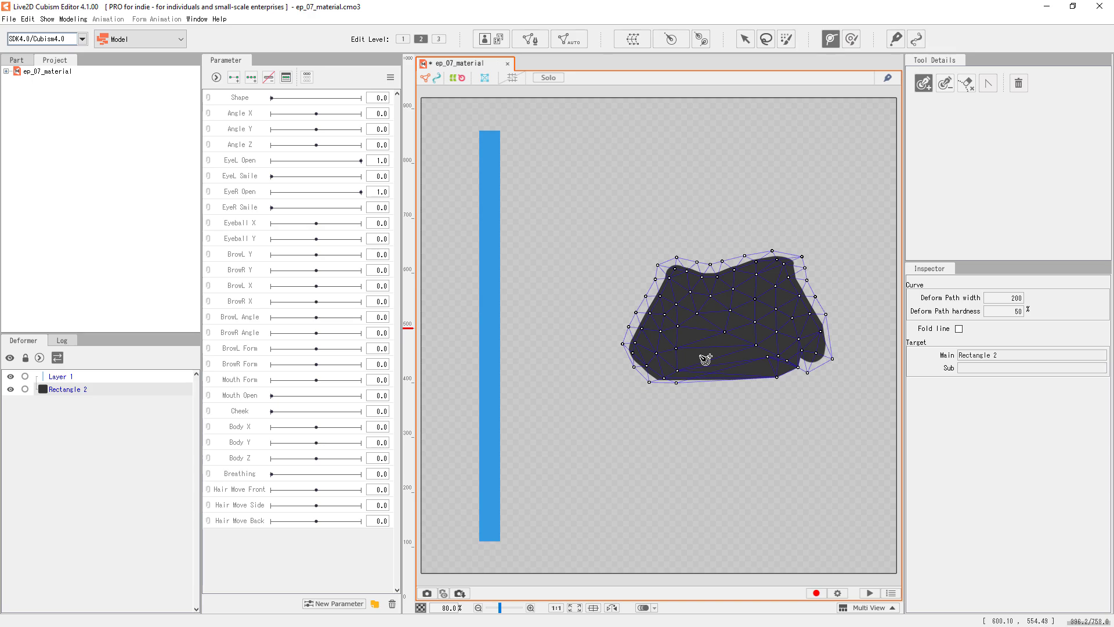
{"action": "key", "text": "ctrl+z"}
{"action": "key", "text": "ctrl+z"}
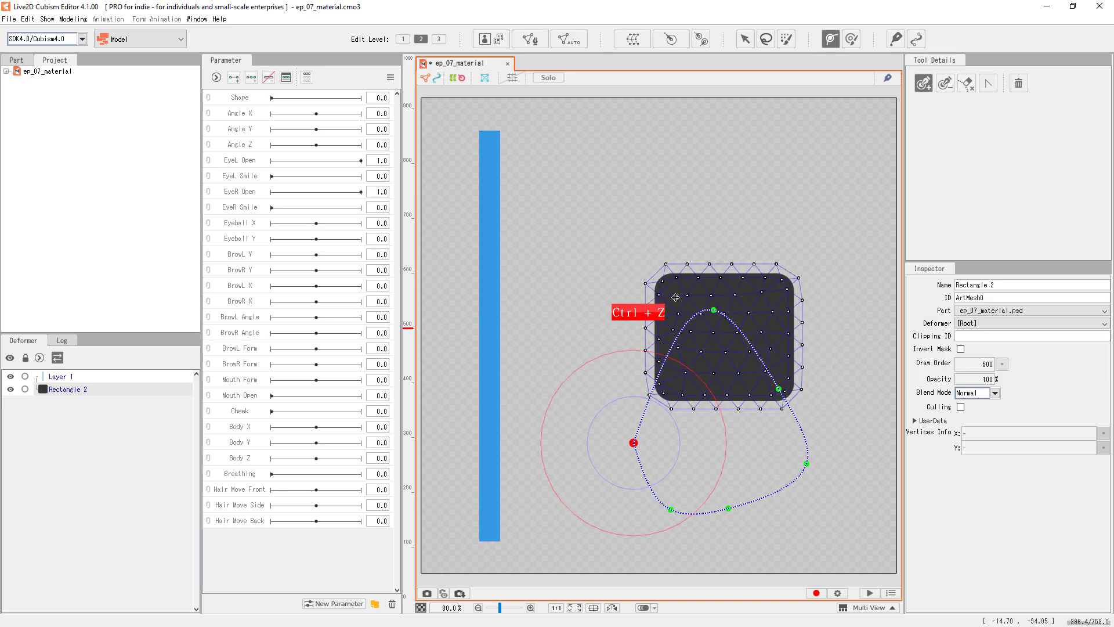
{"action": "left_click", "coordinate": [1022, 85]}
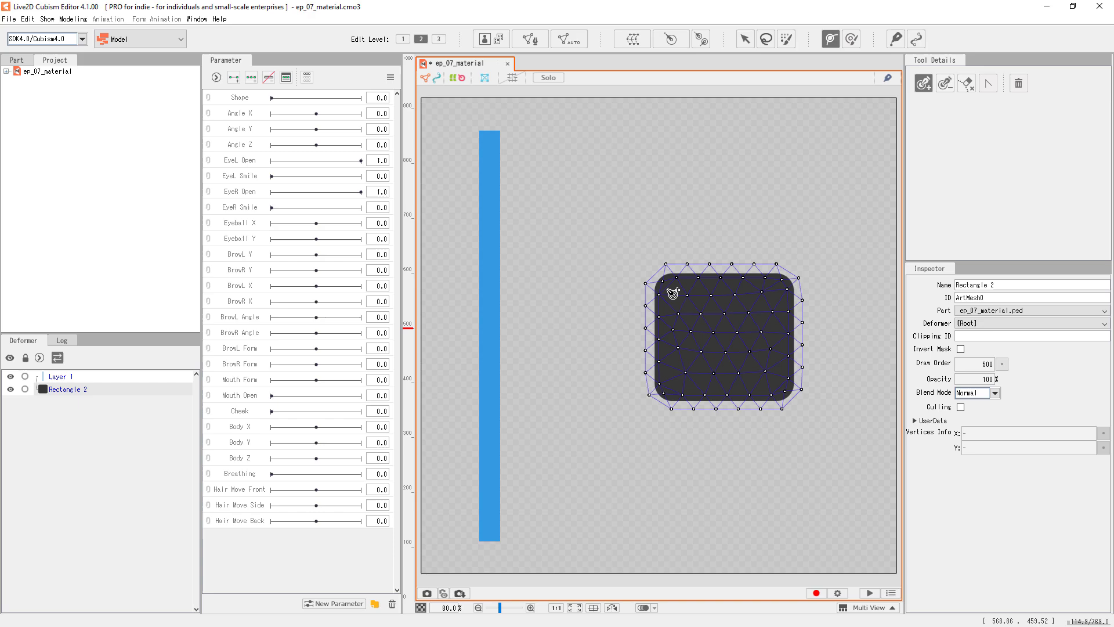
Select Layer 1 and shift its deform path's upper-middle points to the left and the second point to the right
{"action": "left_click", "coordinate": [488, 253]}
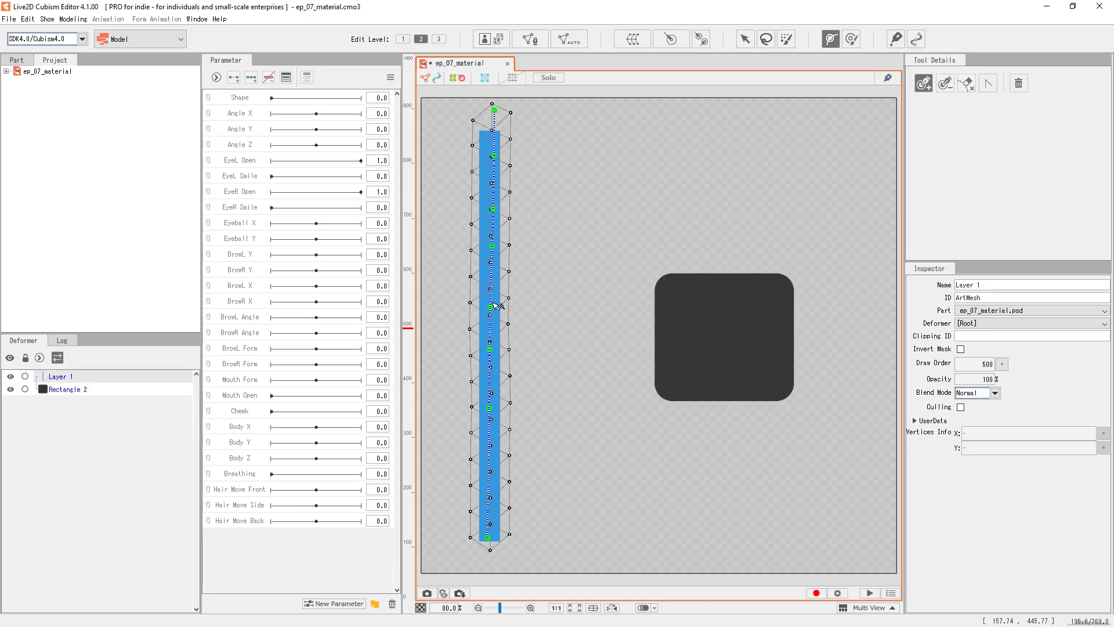
{"action": "left_click_drag", "start_coordinate": [496, 306], "coordinate": [475, 204]}
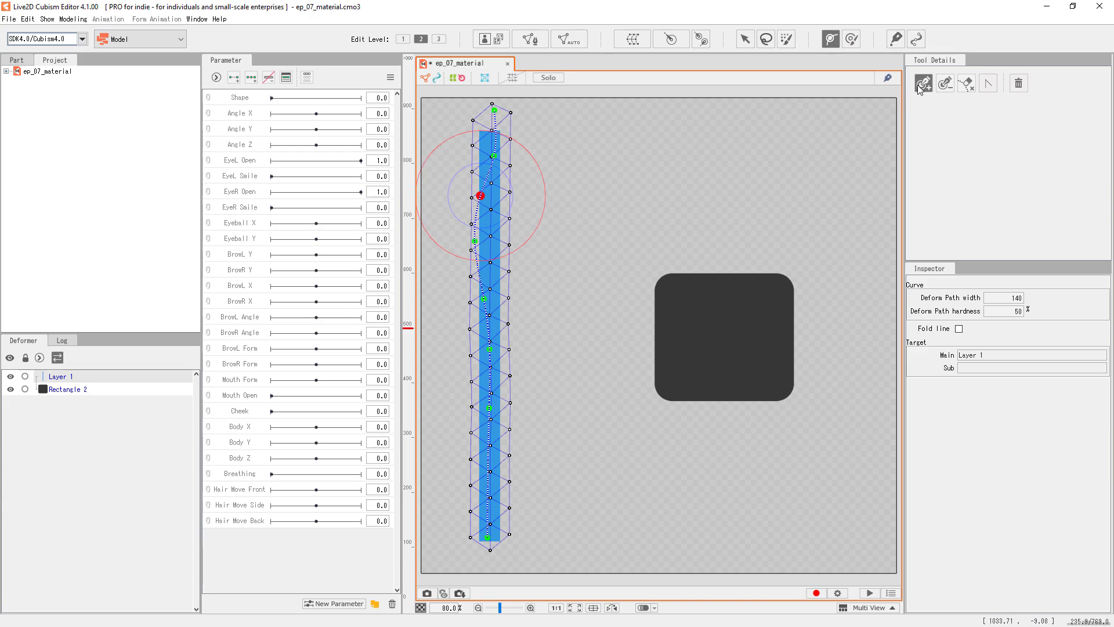
{"action": "left_click_drag", "start_coordinate": [494, 157], "coordinate": [526, 164]}
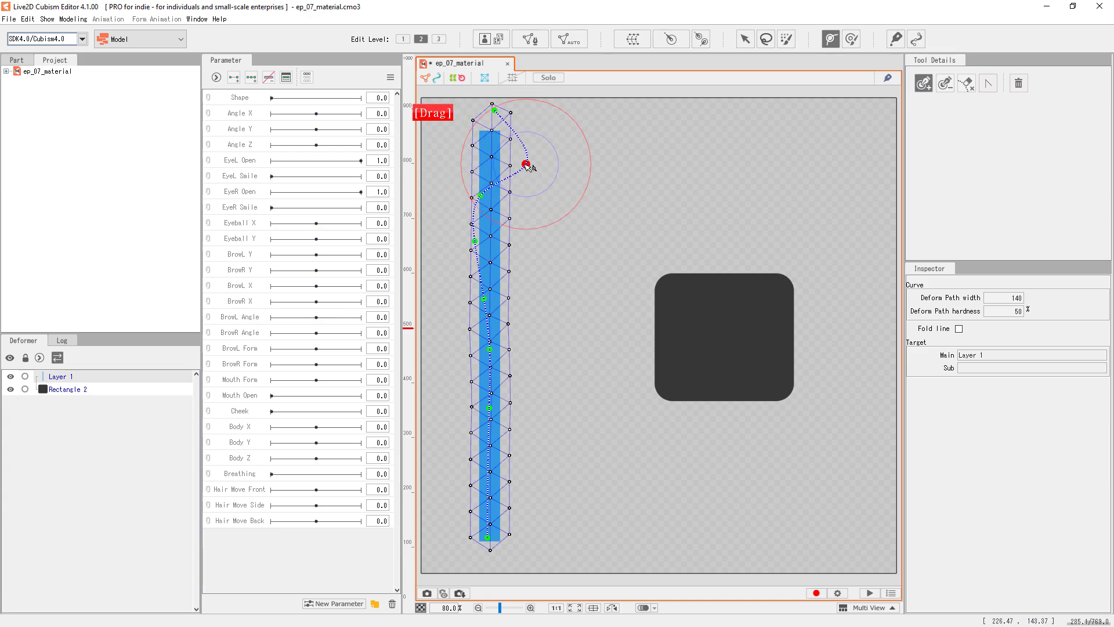
Reposition the middle and lower points of Layer 1's deform path without deforming the mesh
{"action": "left_click_drag", "start_coordinate": [480, 196], "coordinate": [506, 194]}
{"action": "left_click_drag", "start_coordinate": [475, 241], "coordinate": [512, 253]}
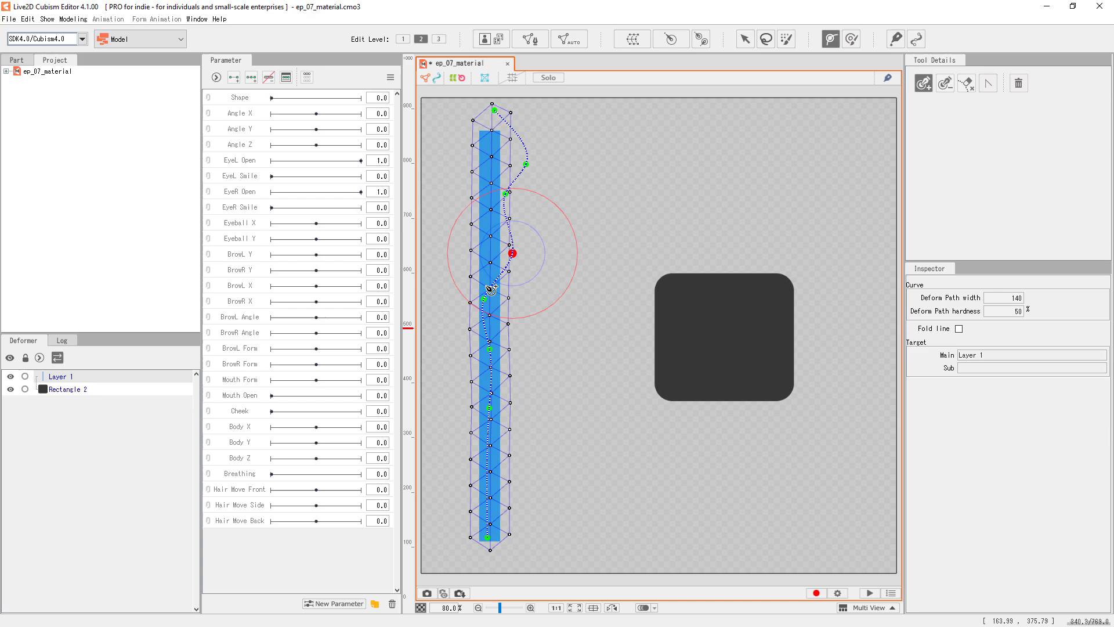
{"action": "left_click_drag", "start_coordinate": [484, 300], "coordinate": [511, 312]}
{"action": "left_click_drag", "start_coordinate": [490, 349], "coordinate": [520, 371]}
{"action": "left_click_drag", "start_coordinate": [489, 408], "coordinate": [489, 474]}
{"action": "mouse_move", "coordinate": [520, 371]}
{"action": "left_mouse_down"}
{"action": "mouse_move", "coordinate": [488, 379]}
{"action": "mouse_move", "coordinate": [499, 377]}
{"action": "left_mouse_up"}
{"action": "left_click_drag", "start_coordinate": [512, 313], "coordinate": [489, 313]}
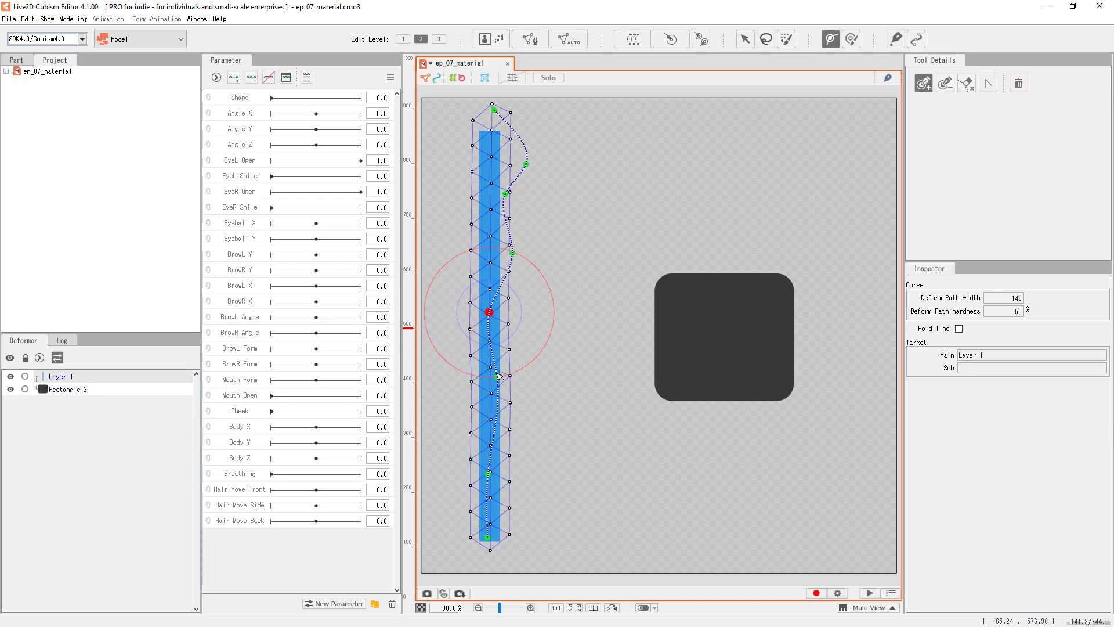
Bend Layer 1 into a wavy shape by pulling its deform path points alternately to the right and left
{"action": "left_click_drag", "start_coordinate": [499, 377], "coordinate": [533, 385]}
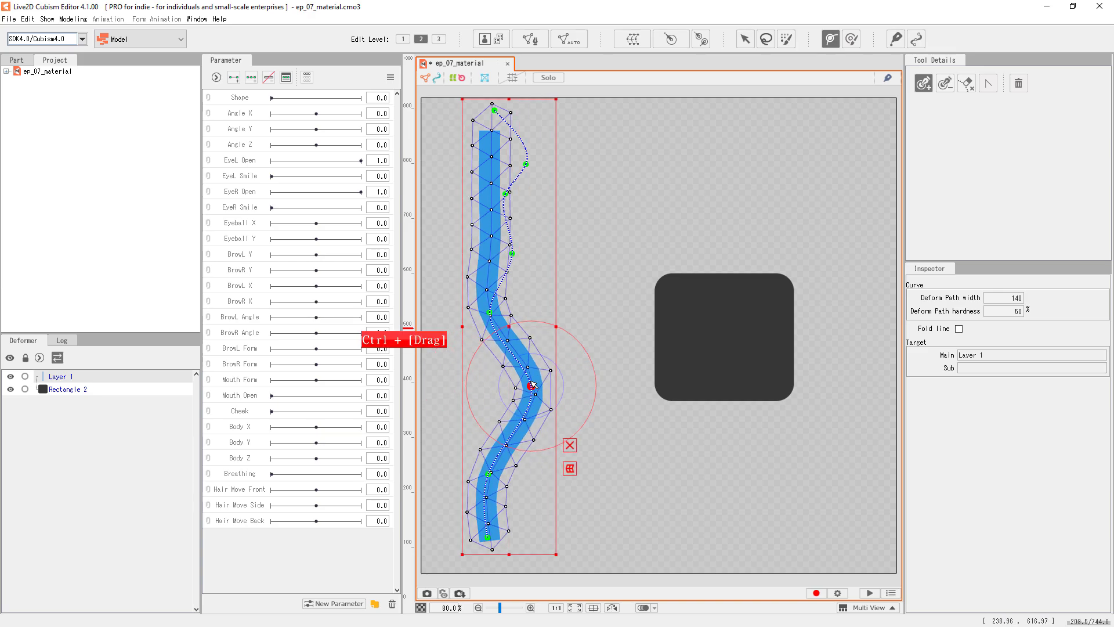
{"action": "left_click_drag", "start_coordinate": [508, 253], "coordinate": [447, 248]}
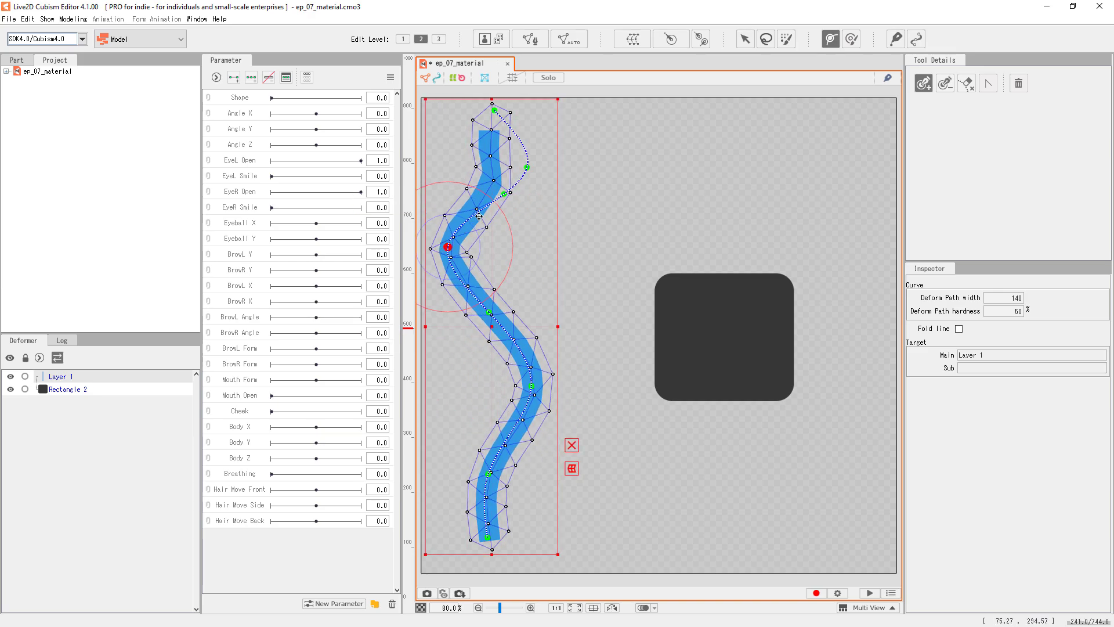
{"action": "mouse_move", "coordinate": [522, 165]}
{"action": "left_mouse_down"}
{"action": "mouse_move", "coordinate": [497, 164]}
{"action": "mouse_move", "coordinate": [480, 184]}
{"action": "mouse_move", "coordinate": [499, 154]}
{"action": "mouse_move", "coordinate": [519, 165]}
{"action": "left_mouse_up"}
{"action": "left_click_drag", "start_coordinate": [489, 314], "coordinate": [517, 287]}
Add two points to the lower half of Layer 1's deform path and pull the lower one to the left
{"action": "left_click", "coordinate": [540, 336]}
{"action": "left_click", "coordinate": [511, 427]}
{"action": "left_click_drag", "start_coordinate": [518, 434], "coordinate": [489, 419]}
Delete five points from Layer 1's deform path, two in the lower bend and three in the upper bends
{"action": "key", "text": "alt"}
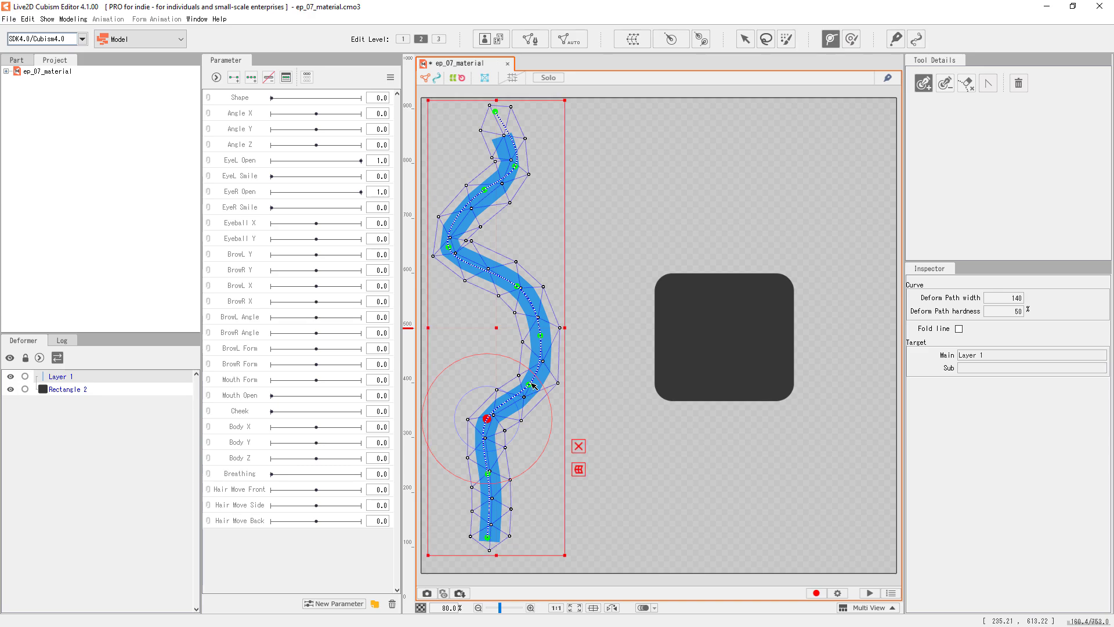
{"action": "left_click", "coordinate": [529, 385], "text": "alt"}
{"action": "left_click", "coordinate": [488, 418], "text": "alt"}
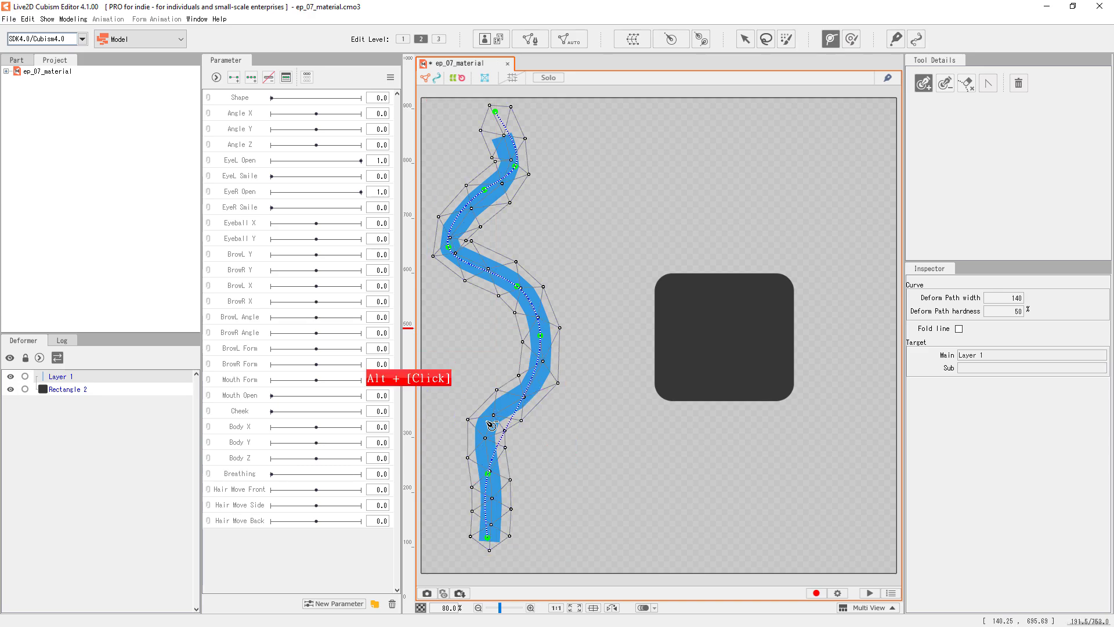
{"action": "left_click", "coordinate": [518, 287], "text": "alt"}
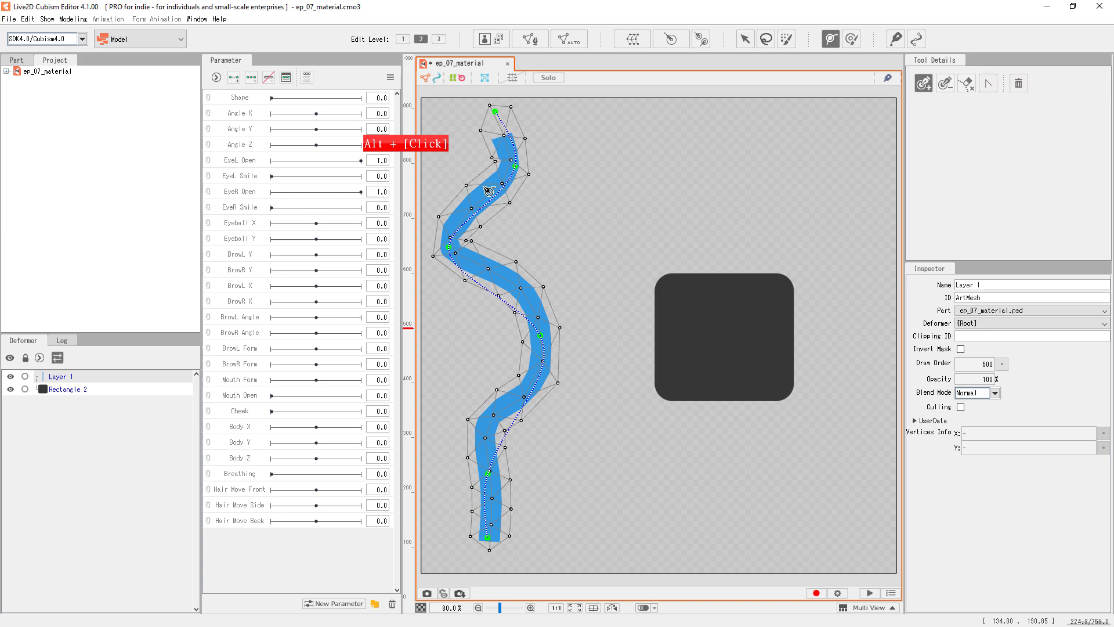
{"action": "left_click", "coordinate": [515, 168], "text": "alt"}
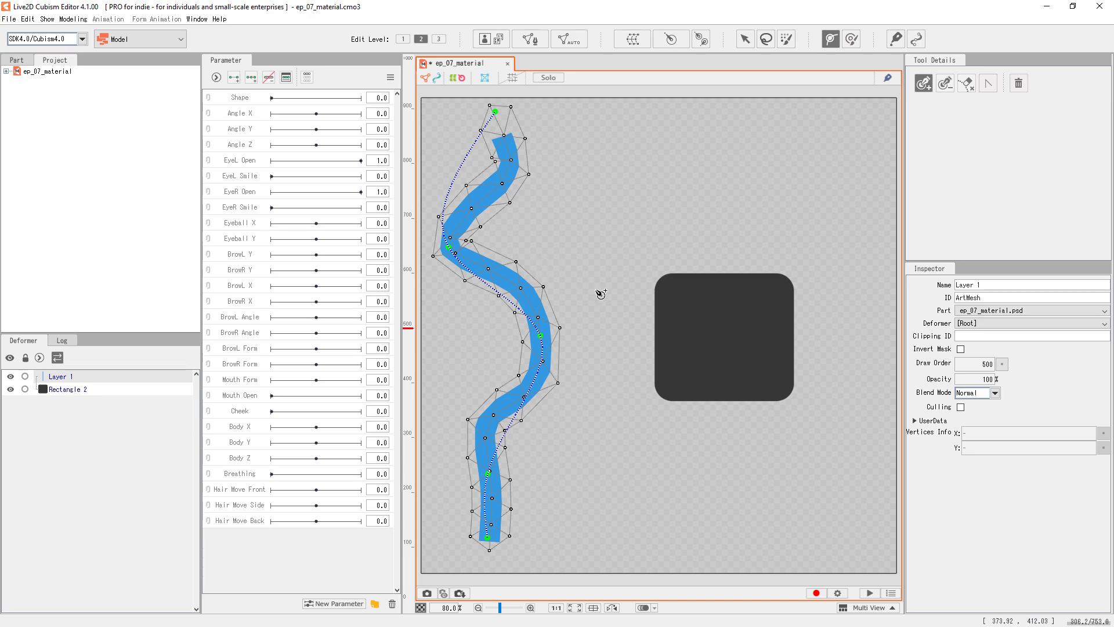
Select Rectangle 2 and draw a closed eight-point deform path around its outside
{"action": "left_click", "coordinate": [692, 303]}
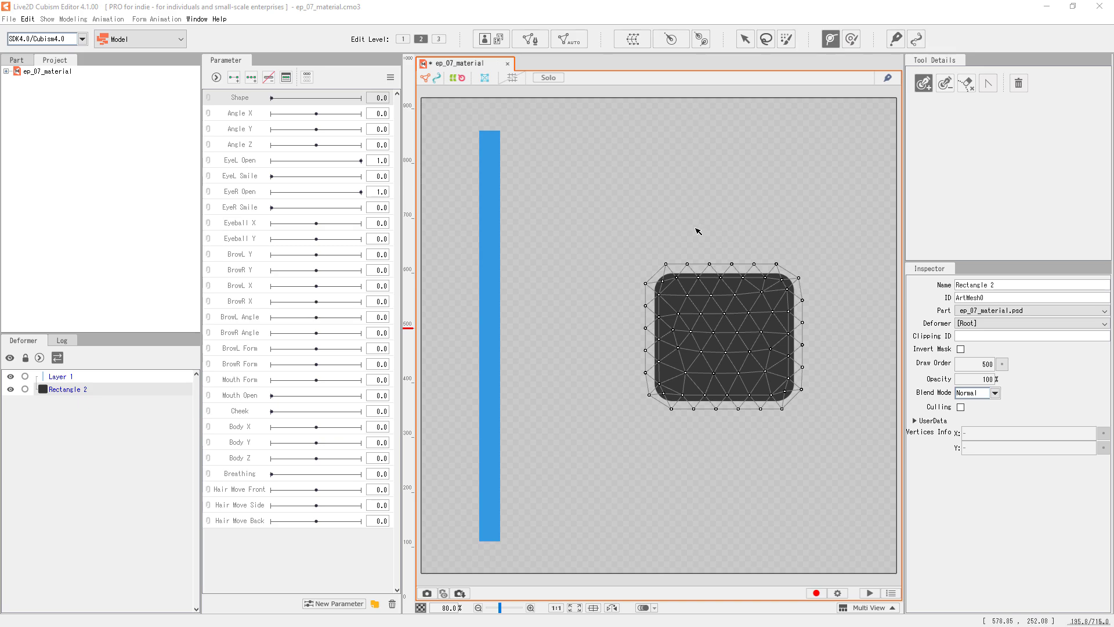
{"action": "left_click", "coordinate": [627, 243]}
{"action": "left_click", "coordinate": [714, 241]}
{"action": "left_click", "coordinate": [818, 244]}
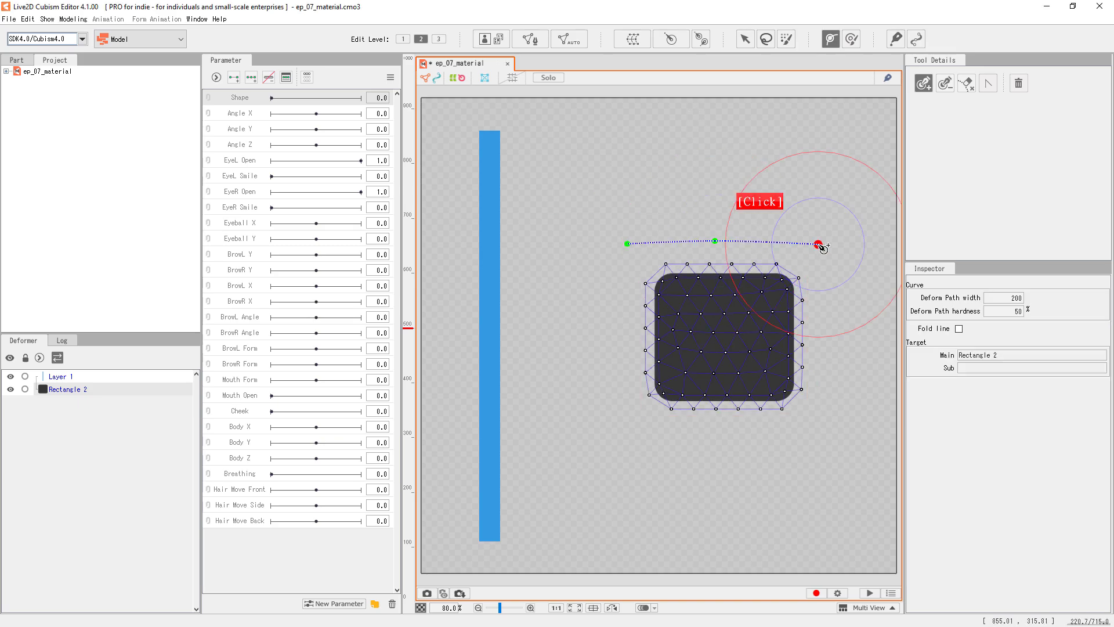
{"action": "left_click", "coordinate": [823, 327]}
{"action": "left_click", "coordinate": [830, 430]}
{"action": "left_click", "coordinate": [728, 433]}
{"action": "left_click", "coordinate": [620, 420]}
{"action": "left_click", "coordinate": [628, 330]}
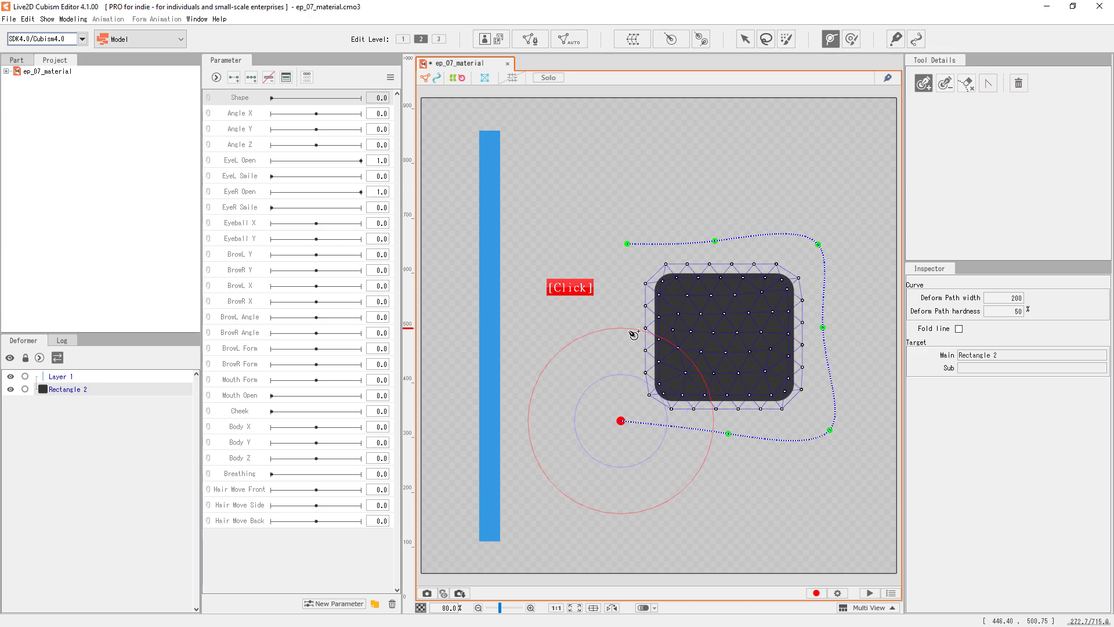
{"action": "left_click", "coordinate": [626, 244]}
Draw a second, open deform path with five points that crosses itself inside Rectangle 2
{"action": "left_click", "coordinate": [682, 300]}
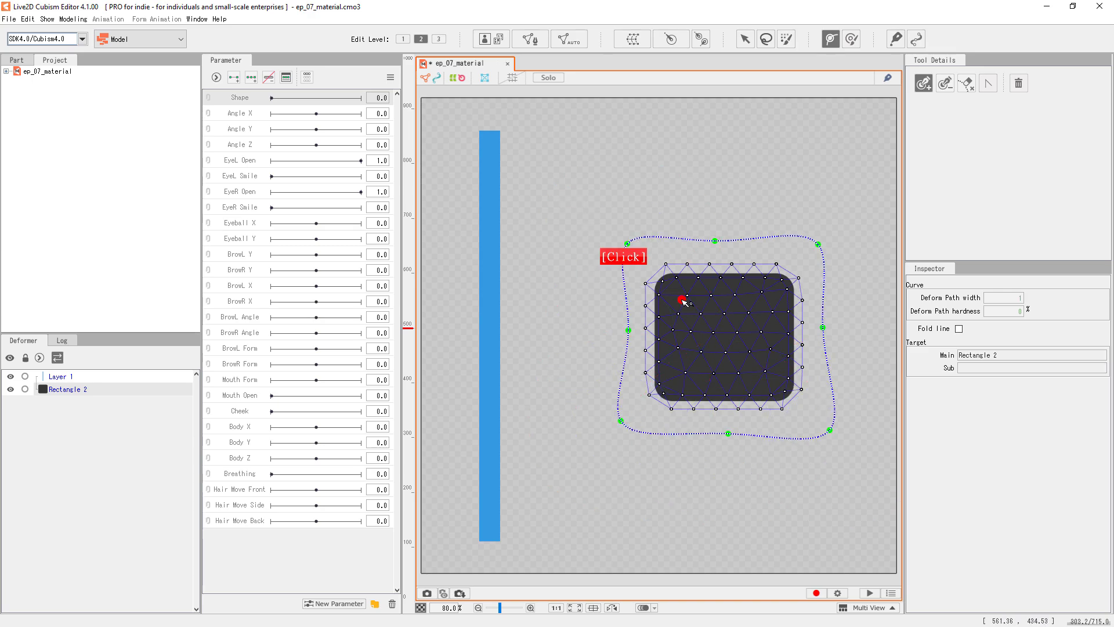
{"action": "left_click", "coordinate": [712, 327]}
{"action": "left_click", "coordinate": [769, 365]}
{"action": "left_click", "coordinate": [688, 373]}
{"action": "left_click", "coordinate": [761, 313]}
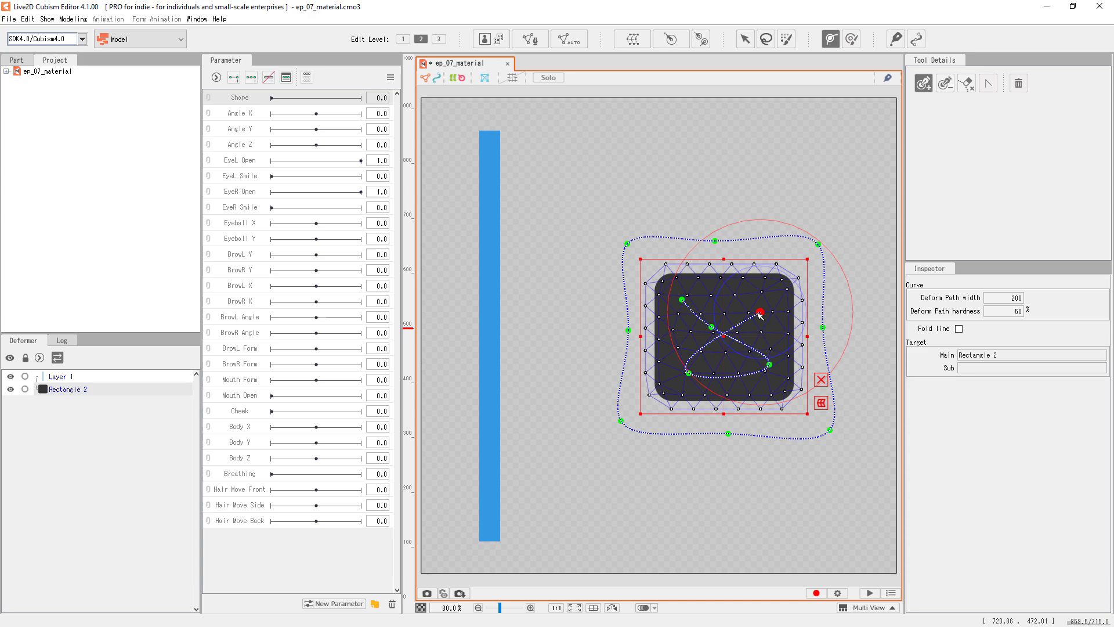
Deform Rectangle 2 by shifting inner path points and pulling the outer path's left, upper-left and top points outward
{"action": "left_click_drag", "start_coordinate": [761, 313], "coordinate": [698, 323]}
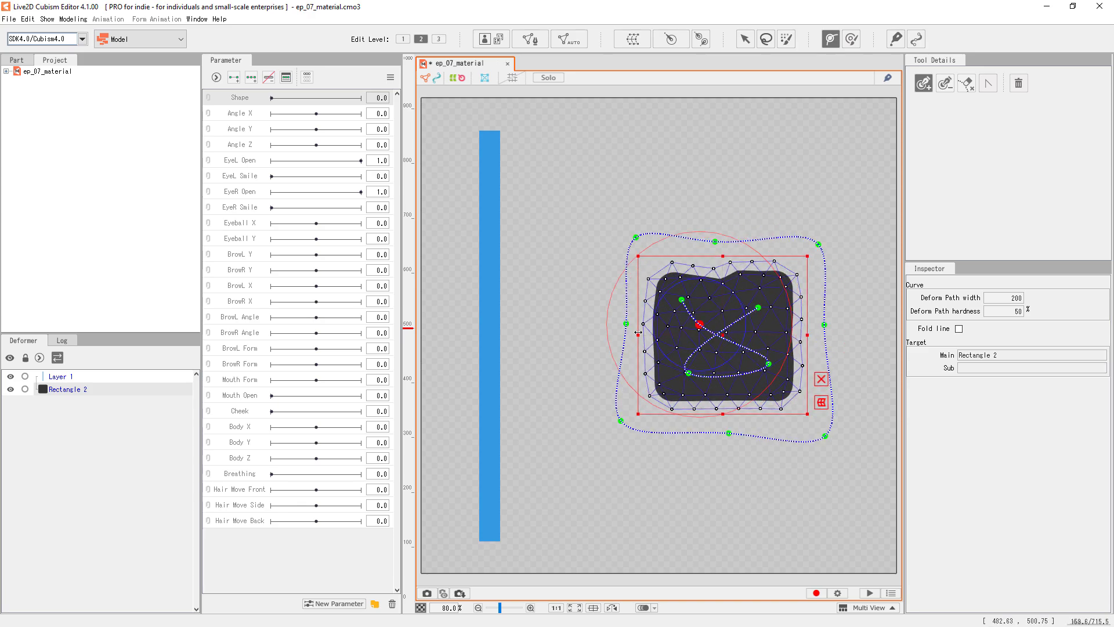
{"action": "left_click_drag", "start_coordinate": [626, 324], "coordinate": [602, 318]}
{"action": "left_click_drag", "start_coordinate": [635, 238], "coordinate": [643, 224]}
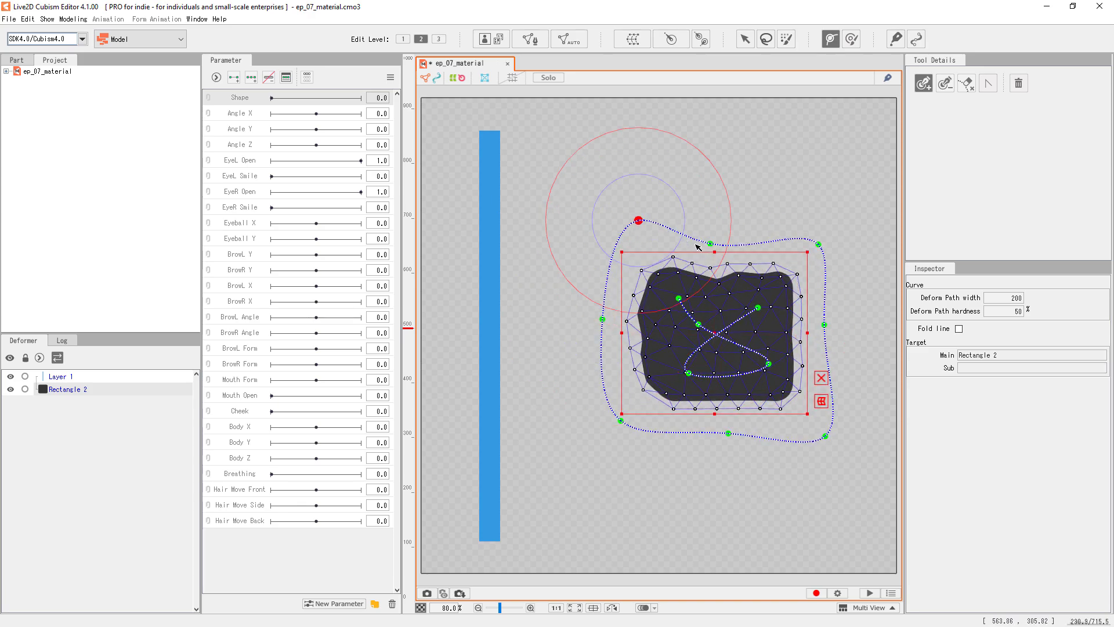
{"action": "left_click_drag", "start_coordinate": [712, 243], "coordinate": [713, 213]}
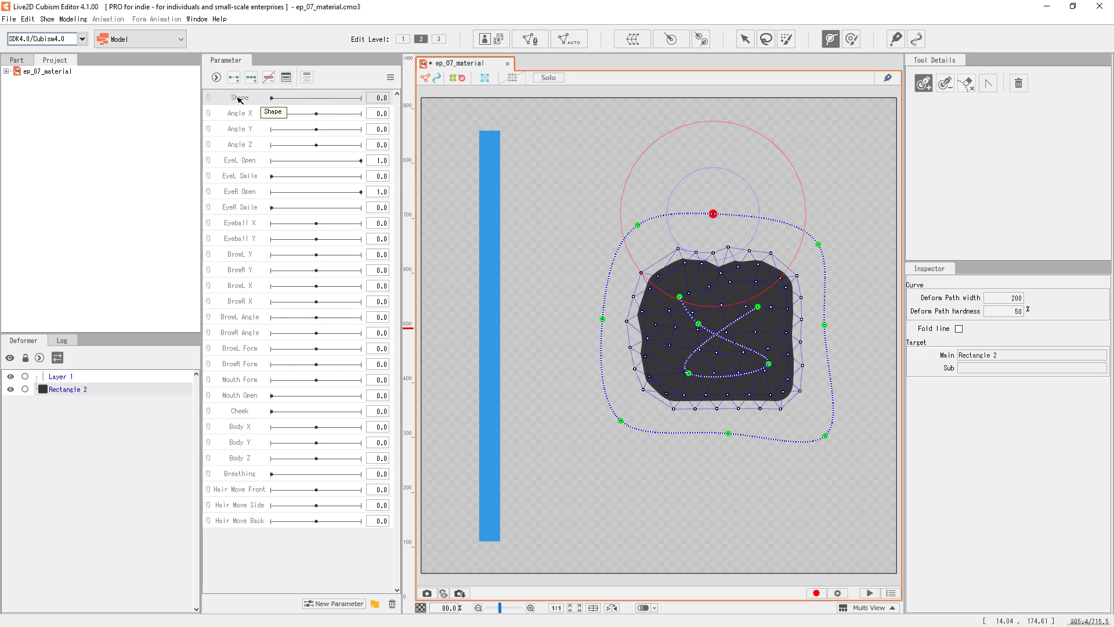
Reselect Rectangle 2, add two keys to its Shape parameter and switch to brush selection
{"action": "left_click", "coordinate": [539, 161]}
{"action": "left_click", "coordinate": [672, 290]}
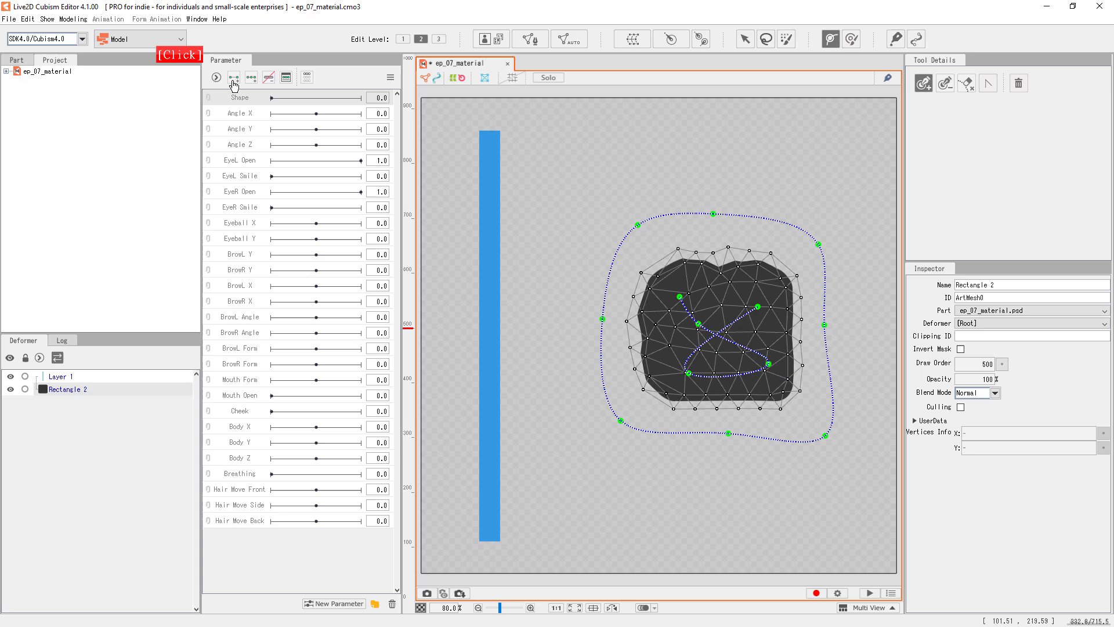
{"action": "left_click", "coordinate": [786, 39]}
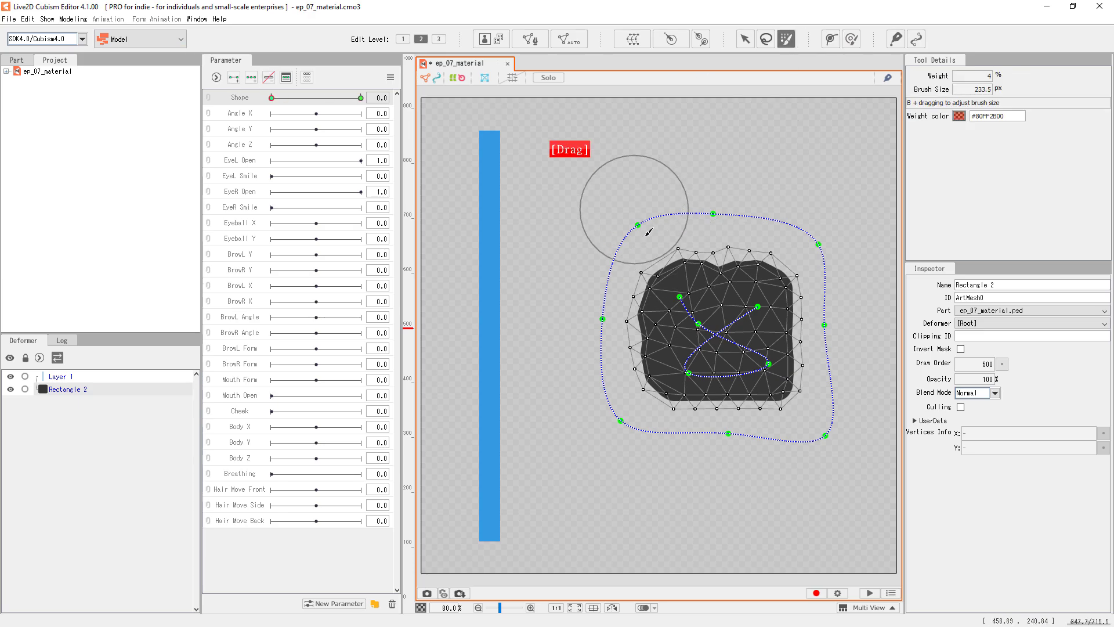
Brush-select Rectangle 2's upper-left, right and lower-left areas in turn and pull them to distort the mesh at Shape 0.0
{"action": "mouse_move", "coordinate": [653, 231]}
{"action": "left_mouse_down"}
{"action": "mouse_move", "coordinate": [658, 268]}
{"action": "mouse_move", "coordinate": [609, 209]}
{"action": "mouse_move", "coordinate": [651, 228]}
{"action": "left_mouse_up"}
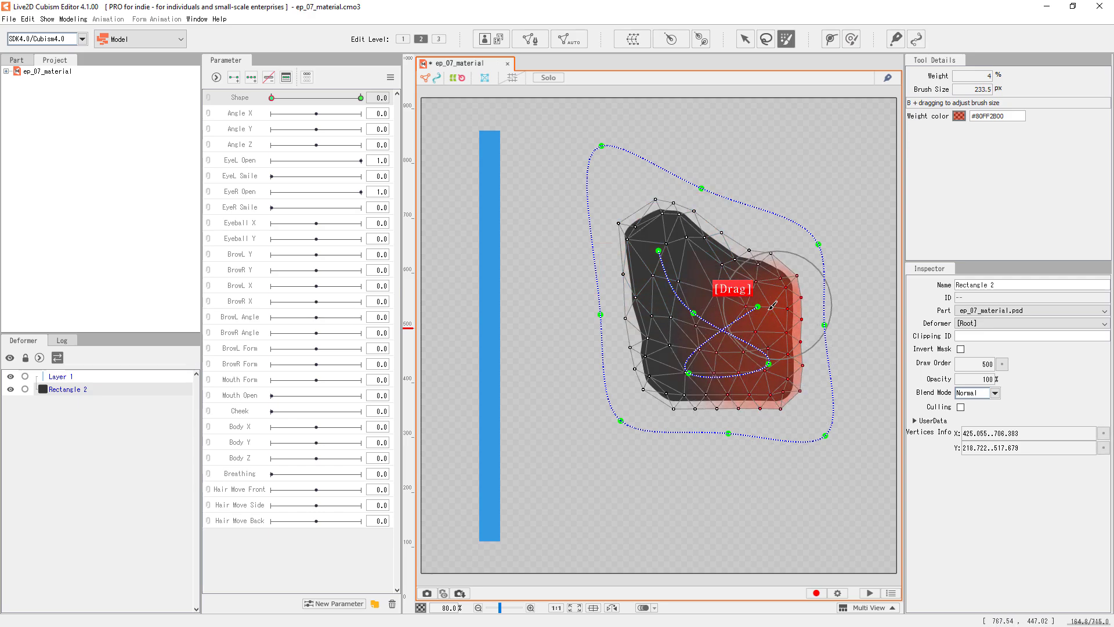
{"action": "mouse_move", "coordinate": [769, 352]}
{"action": "left_mouse_down"}
{"action": "mouse_move", "coordinate": [775, 313]}
{"action": "mouse_move", "coordinate": [801, 371]}
{"action": "mouse_move", "coordinate": [824, 249]}
{"action": "mouse_move", "coordinate": [835, 252]}
{"action": "mouse_move", "coordinate": [845, 229]}
{"action": "left_mouse_up"}
{"action": "left_click_drag", "start_coordinate": [657, 299], "coordinate": [660, 350]}
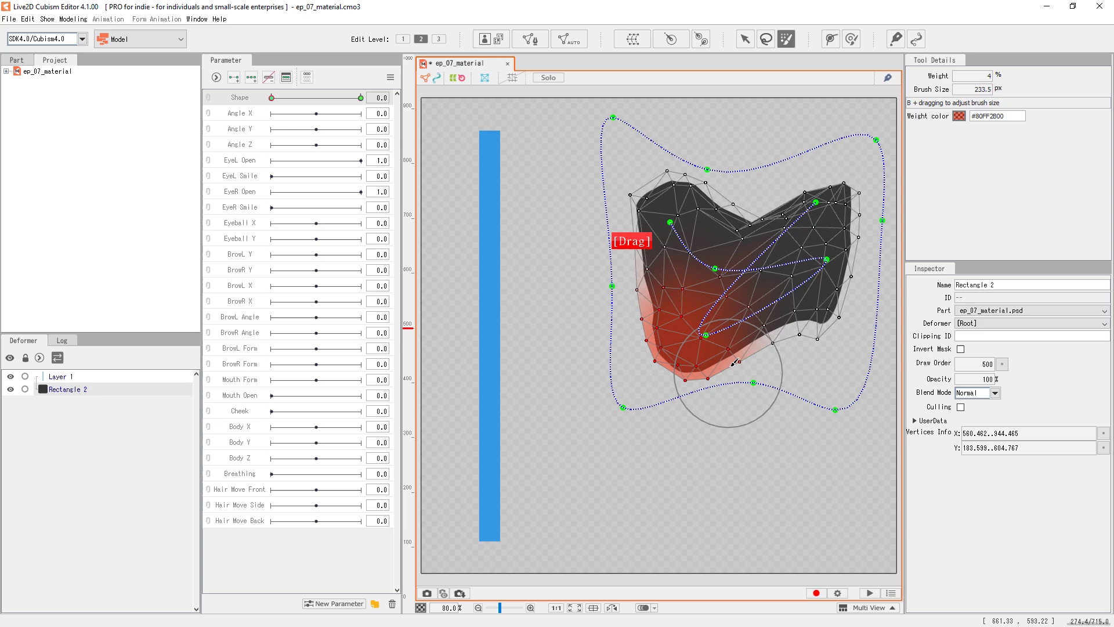
{"action": "left_click_drag", "start_coordinate": [715, 327], "coordinate": [720, 391]}
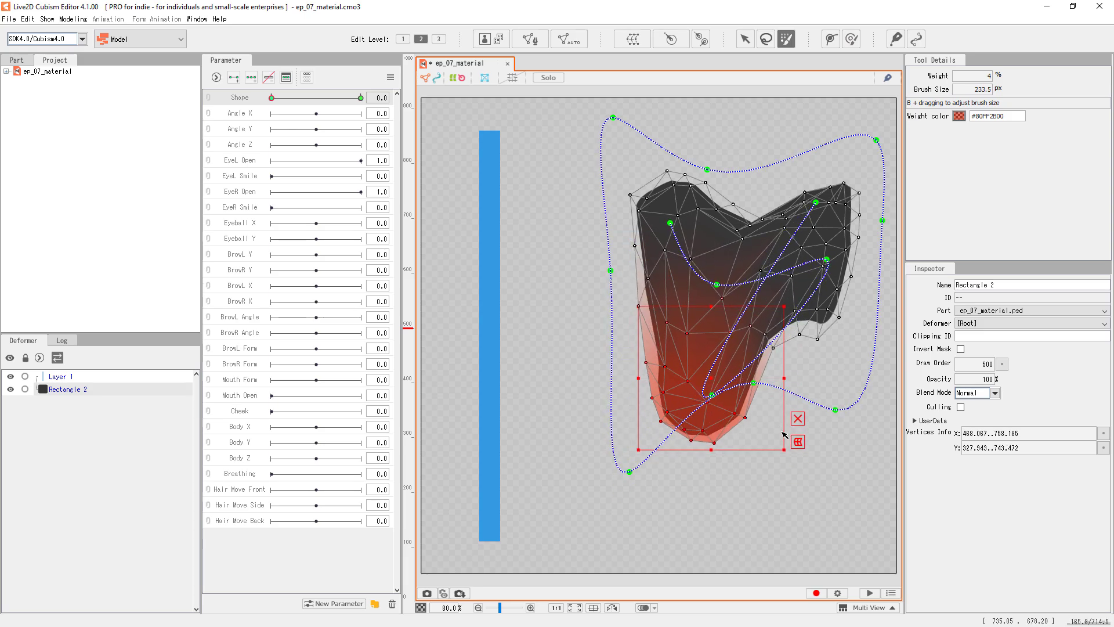
{"action": "mouse_move", "coordinate": [785, 458]}
{"action": "left_mouse_down"}
{"action": "mouse_move", "coordinate": [815, 355]}
{"action": "mouse_move", "coordinate": [798, 309]}
{"action": "left_mouse_up"}
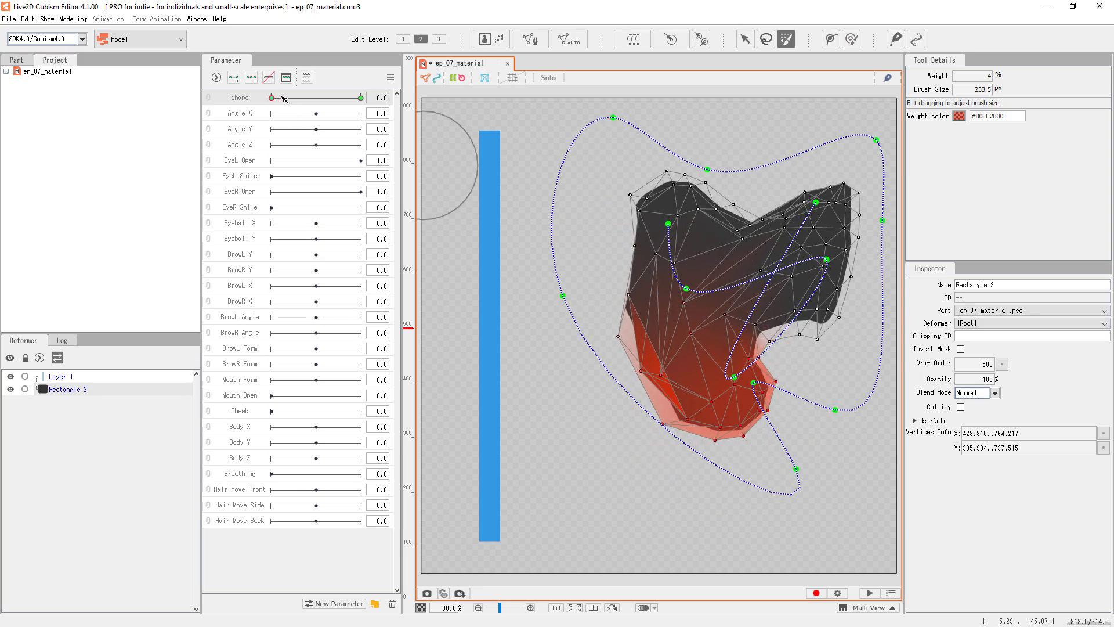
Set Shape to 1.0, pull Rectangle 2's brush-selected lower-right area downward and scrub Shape to compare both keys
{"action": "mouse_move", "coordinate": [283, 100]}
{"action": "left_mouse_down"}
{"action": "mouse_move", "coordinate": [348, 104]}
{"action": "mouse_move", "coordinate": [296, 111]}
{"action": "mouse_move", "coordinate": [361, 109]}
{"action": "mouse_move", "coordinate": [441, 145]}
{"action": "left_mouse_up"}
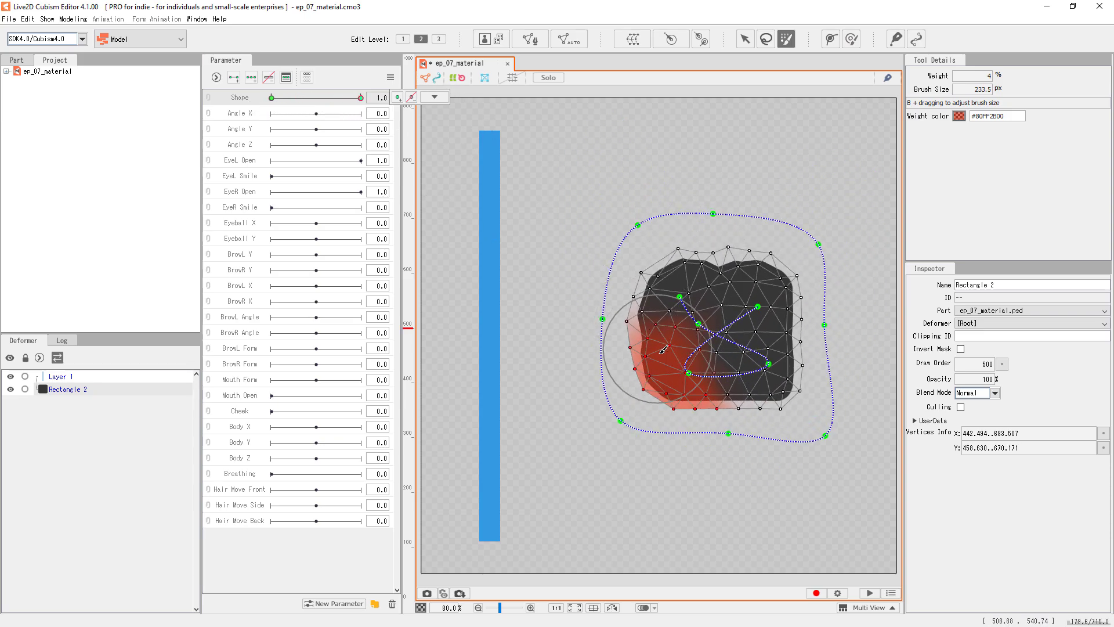
{"action": "mouse_move", "coordinate": [760, 393]}
{"action": "left_mouse_down"}
{"action": "mouse_move", "coordinate": [760, 355]}
{"action": "mouse_move", "coordinate": [724, 384]}
{"action": "left_mouse_up"}
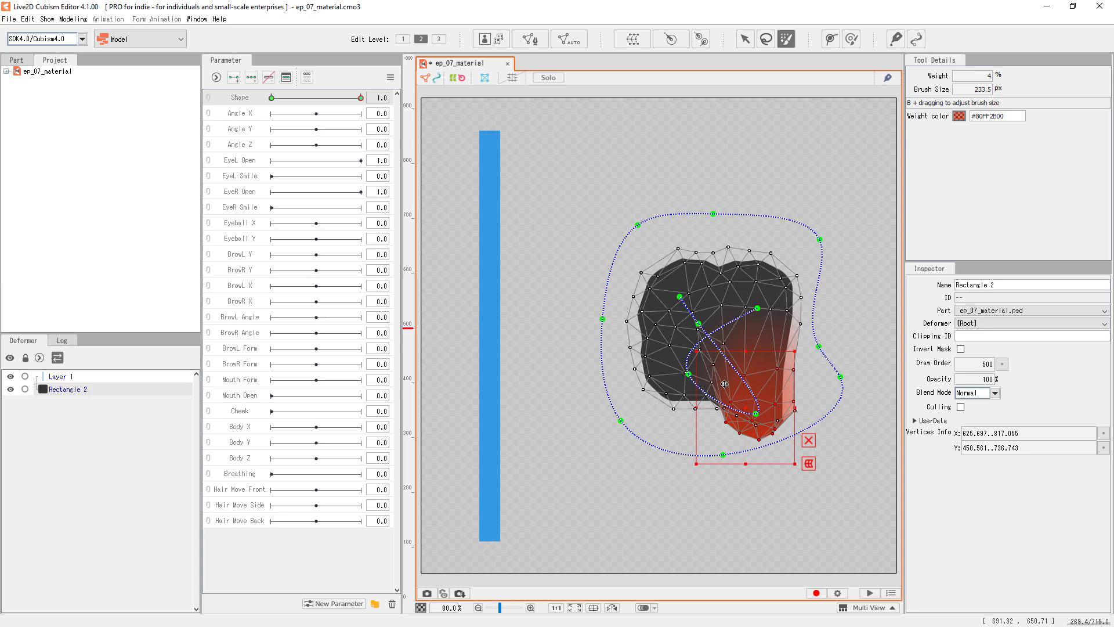
{"action": "left_click_drag", "start_coordinate": [271, 102], "coordinate": [401, 119]}
{"action": "left_click", "coordinate": [434, 97]}
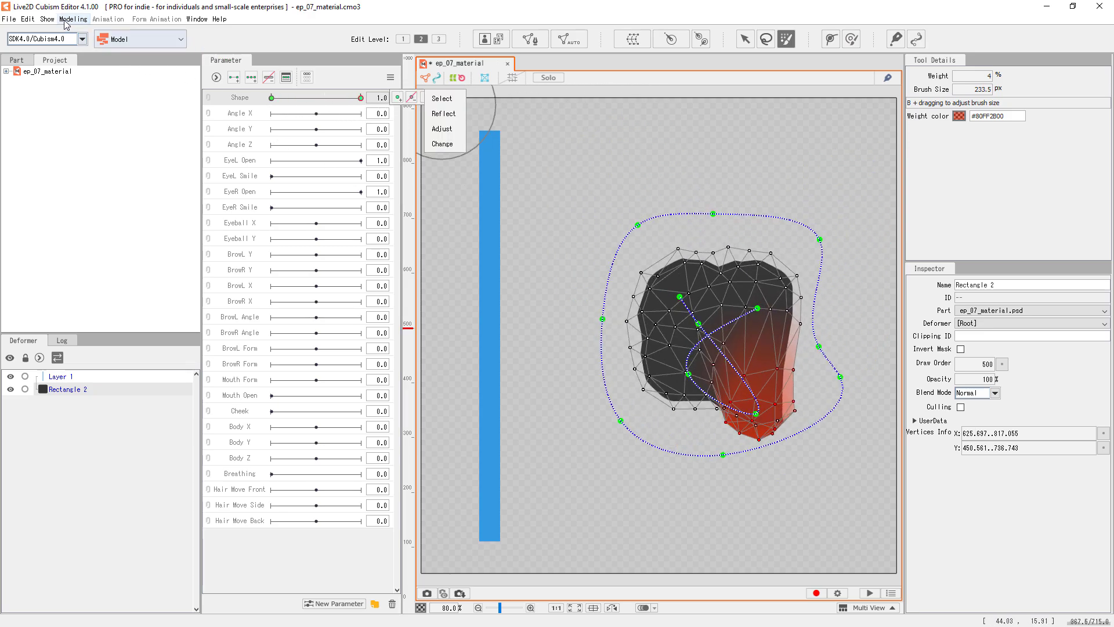
Restore Rectangle 2's undeformed shape at Shape 1.0 and delete all of its deform paths
{"action": "left_click", "coordinate": [853, 39]}
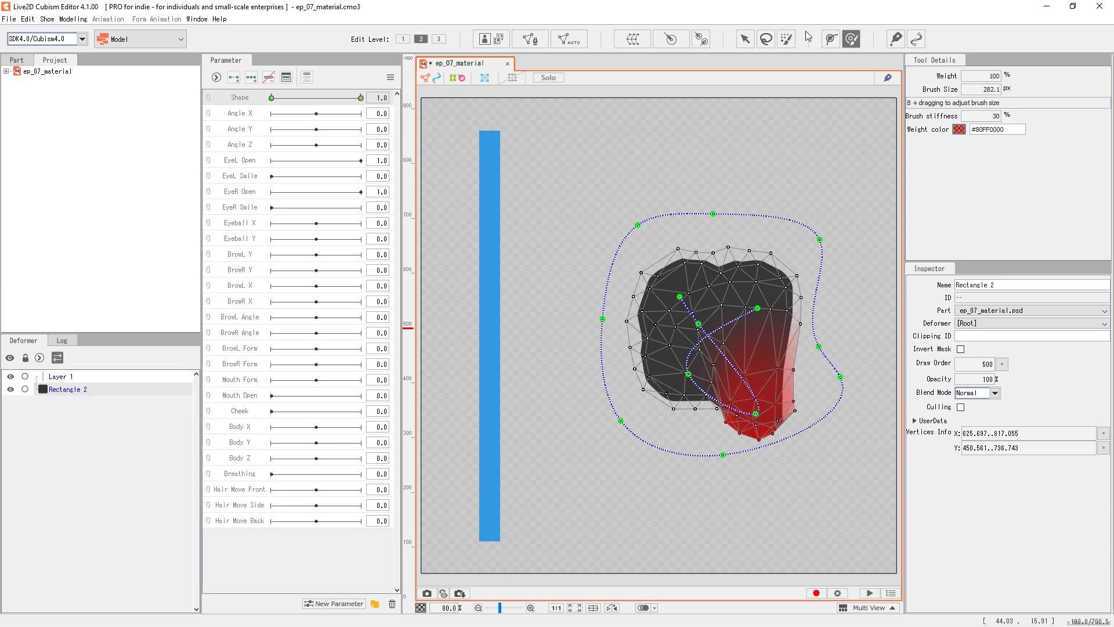
{"action": "left_click", "coordinate": [73, 19]}
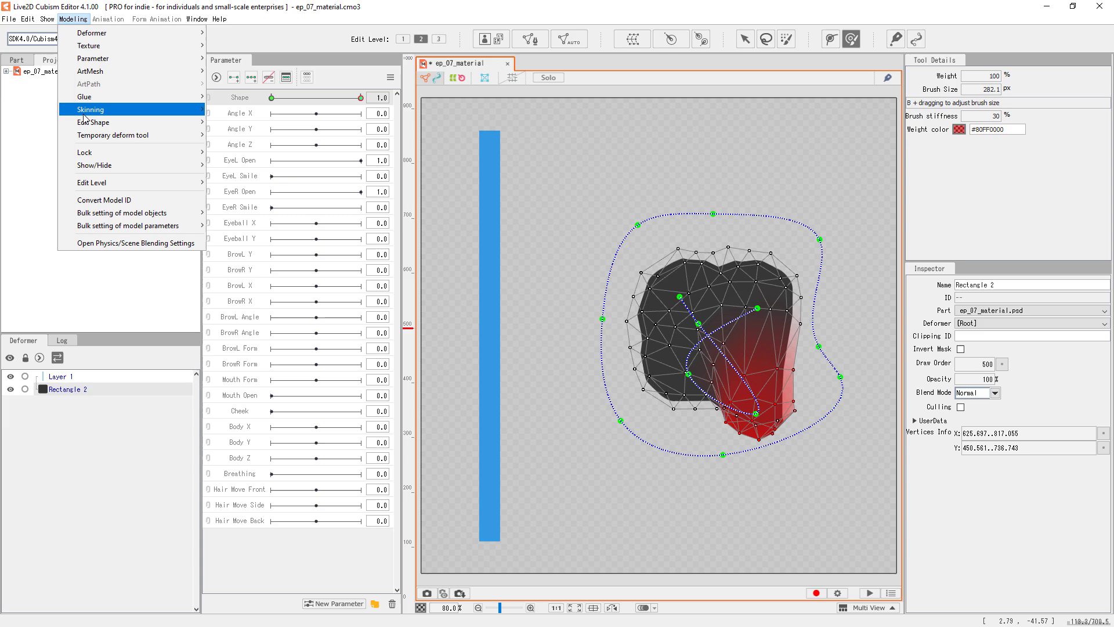
{"action": "left_click", "coordinate": [290, 155]}
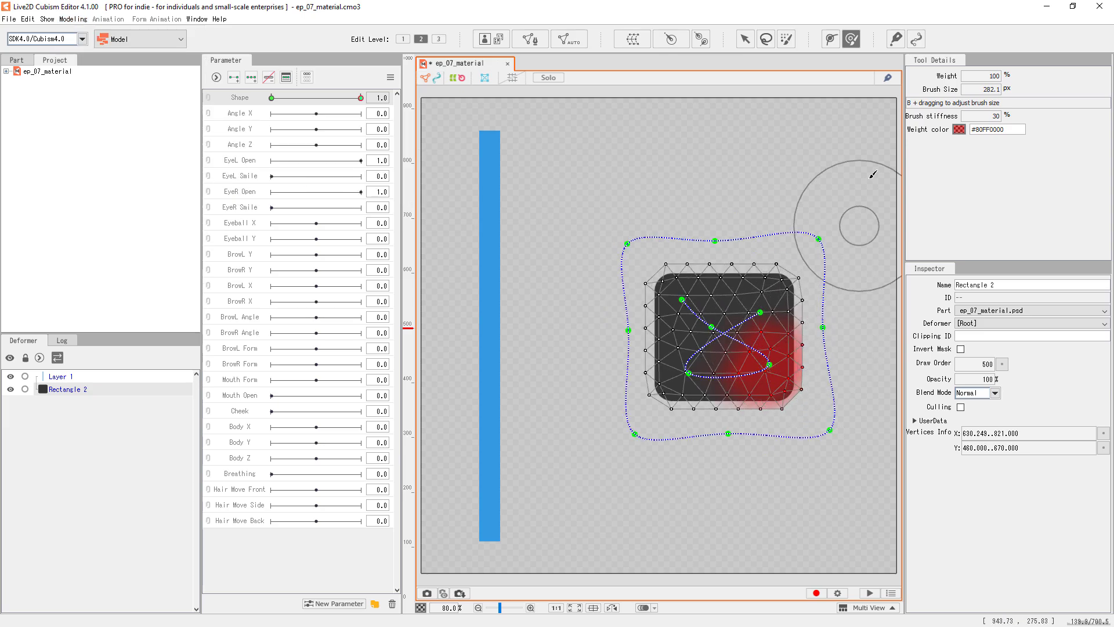
{"action": "left_click", "coordinate": [830, 39]}
{"action": "left_click", "coordinate": [1018, 85]}
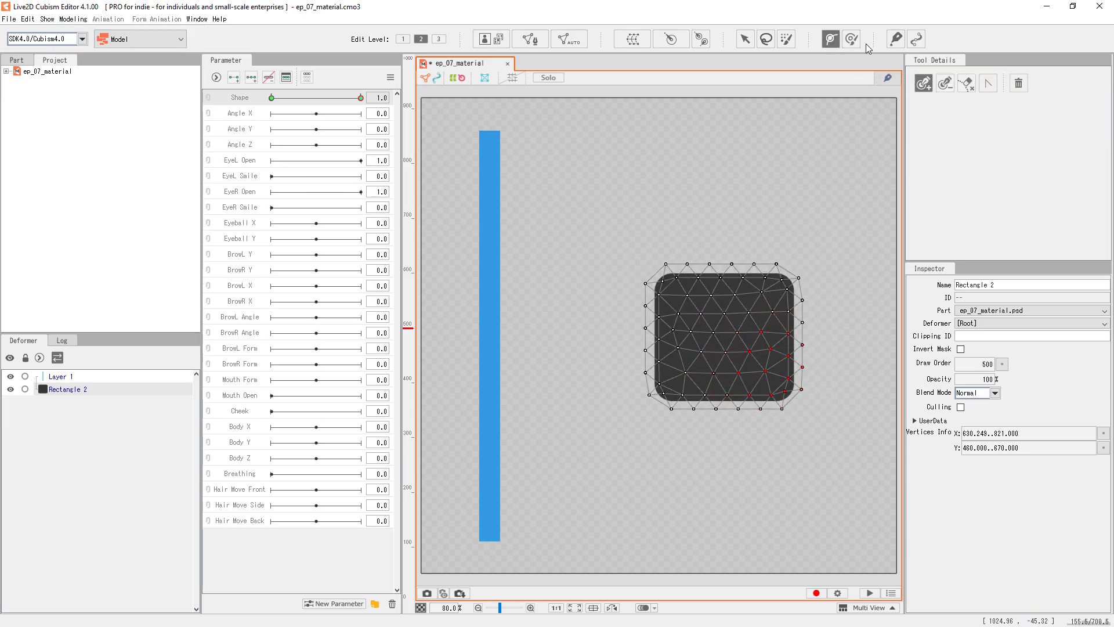
Use the deform brush to push Rectangle 2's left side outward, its lower-right area down and its upper-right area outward
{"action": "left_click", "coordinate": [851, 39]}
{"action": "left_click_drag", "start_coordinate": [739, 333], "coordinate": [676, 366]}
{"action": "mouse_move", "coordinate": [698, 316]}
{"action": "left_mouse_down"}
{"action": "mouse_move", "coordinate": [681, 293]}
{"action": "mouse_move", "coordinate": [670, 308]}
{"action": "left_mouse_up"}
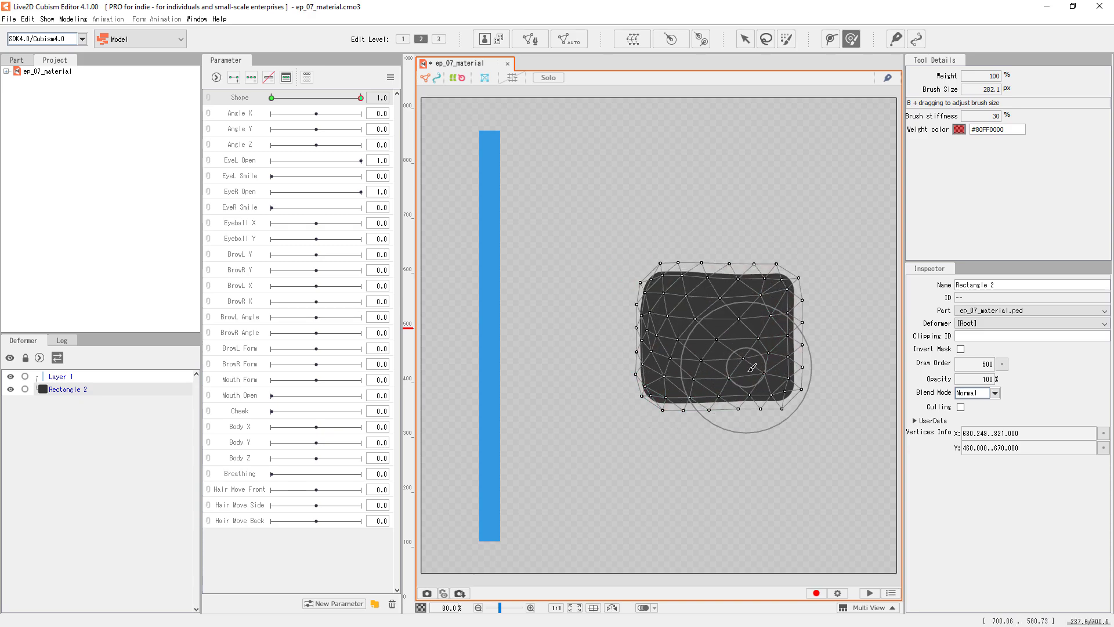
{"action": "left_click_drag", "start_coordinate": [758, 367], "coordinate": [753, 405]}
{"action": "left_click_drag", "start_coordinate": [764, 317], "coordinate": [799, 278]}
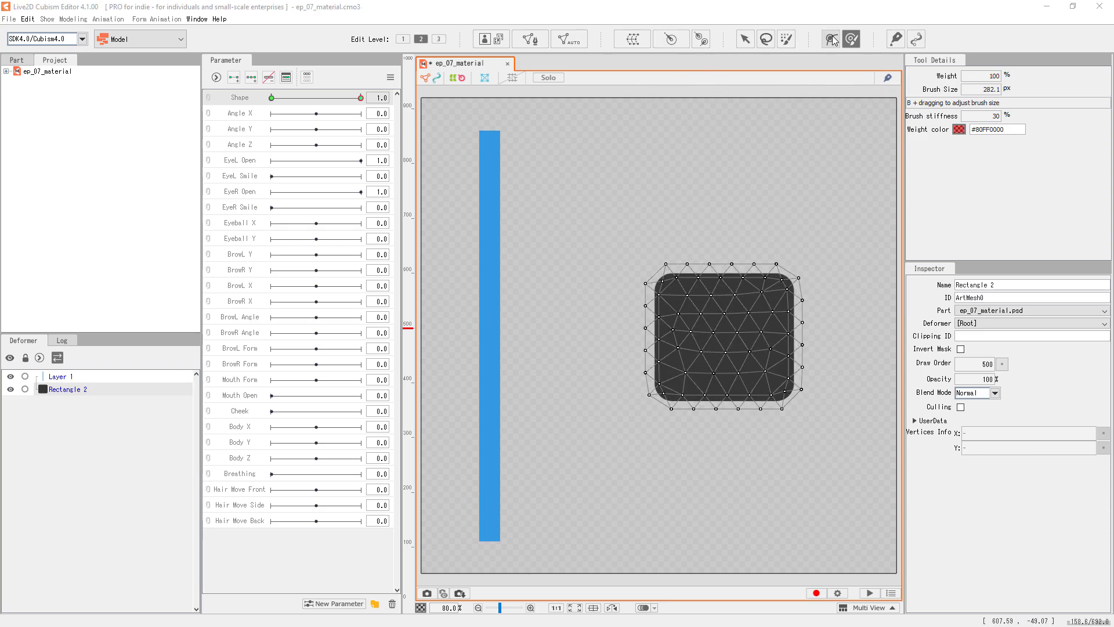
Draw a deform path inside Rectangle 2 with one point near each of its four corners
{"action": "left_click", "coordinate": [832, 39]}
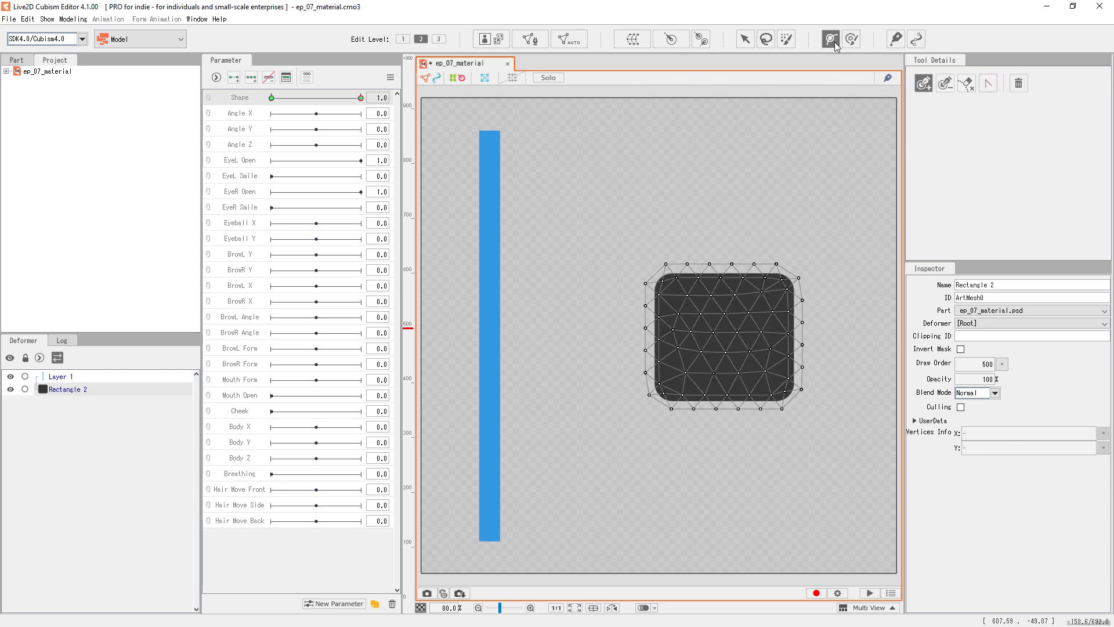
{"action": "left_click", "coordinate": [677, 293]}
{"action": "left_click", "coordinate": [776, 295]}
{"action": "left_click", "coordinate": [775, 376]}
{"action": "left_click", "coordinate": [695, 377]}
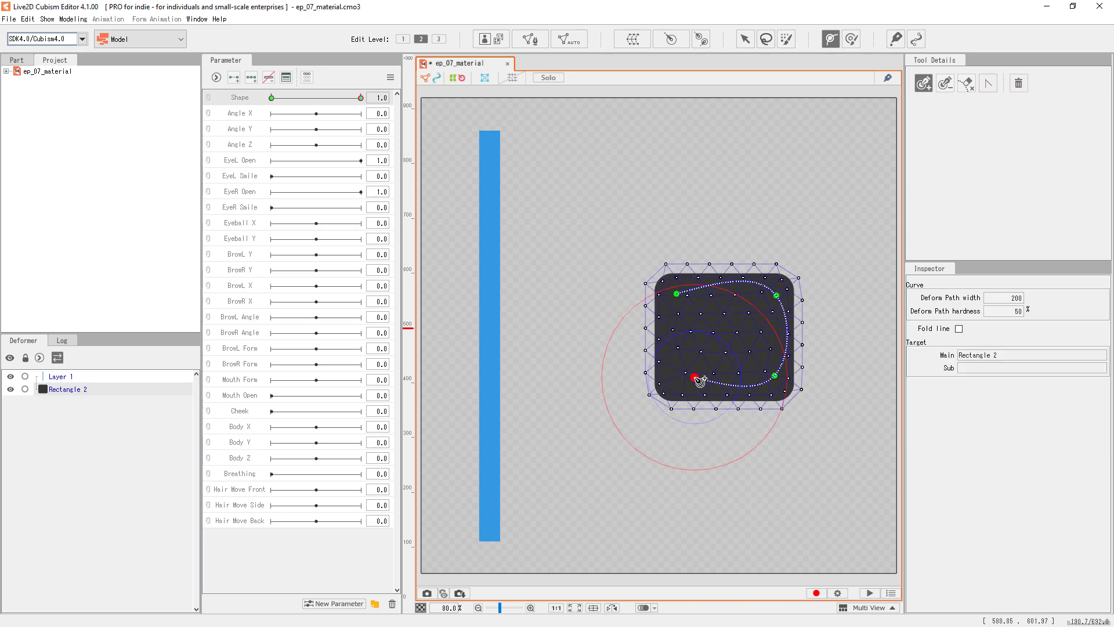
Stretch Rectangle 2 by moving the four inner path points outward
{"action": "left_click_drag", "start_coordinate": [676, 293], "coordinate": [703, 236]}
{"action": "left_click_drag", "start_coordinate": [778, 297], "coordinate": [819, 311]}
{"action": "left_click_drag", "start_coordinate": [775, 375], "coordinate": [801, 415]}
{"action": "left_click_drag", "start_coordinate": [694, 377], "coordinate": [664, 397]}
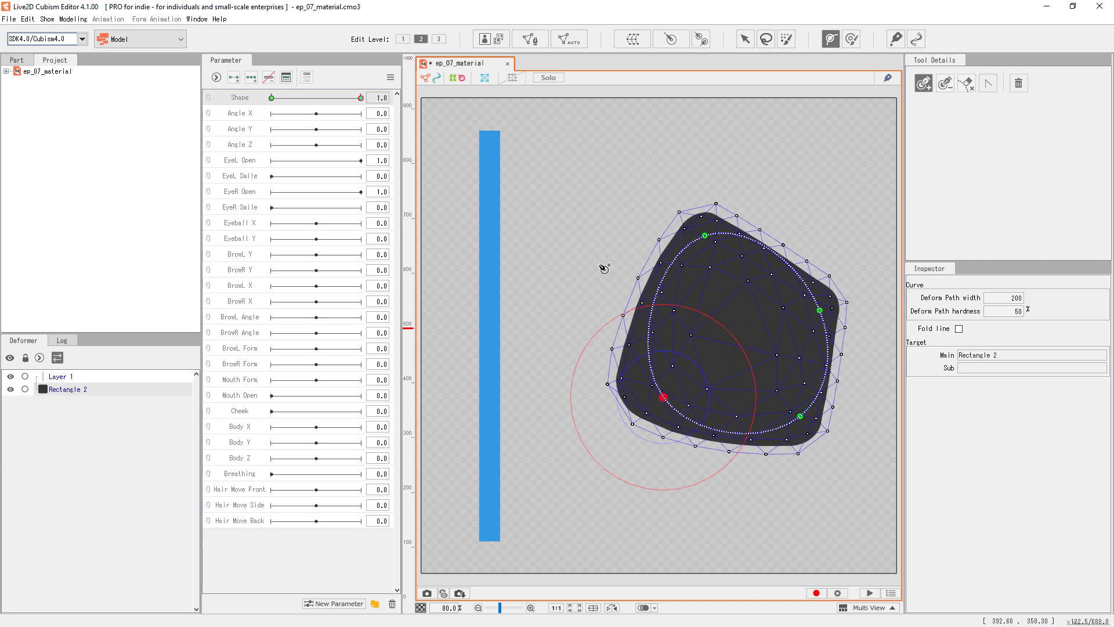
Draw a closed deform path around the outside of Rectangle 2 and pull its upper-left point inward
{"action": "left_click", "coordinate": [674, 162]}
{"action": "left_click", "coordinate": [818, 202]}
{"action": "left_click", "coordinate": [887, 338]}
{"action": "left_click", "coordinate": [855, 471]}
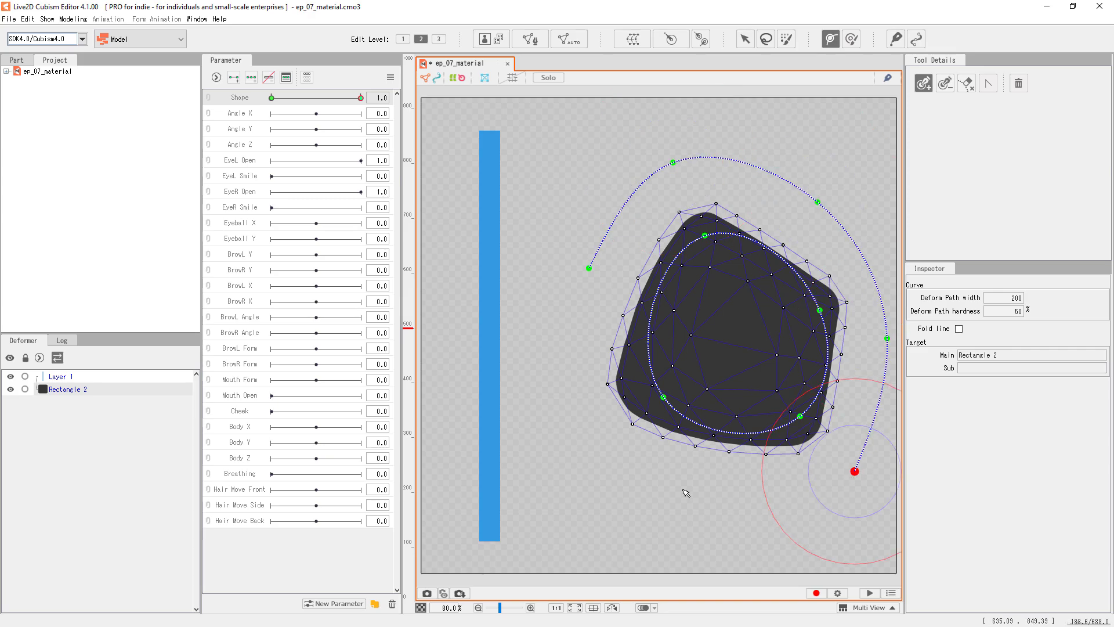
{"action": "left_click", "coordinate": [682, 489]}
{"action": "left_click", "coordinate": [562, 386]}
{"action": "left_click_drag", "start_coordinate": [590, 269], "coordinate": [681, 308]}
Draw a small closed three-point deform path at the centre of Rectangle 2
{"action": "left_click", "coordinate": [655, 297]}
{"action": "left_click", "coordinate": [751, 345]}
{"action": "left_click", "coordinate": [756, 306]}
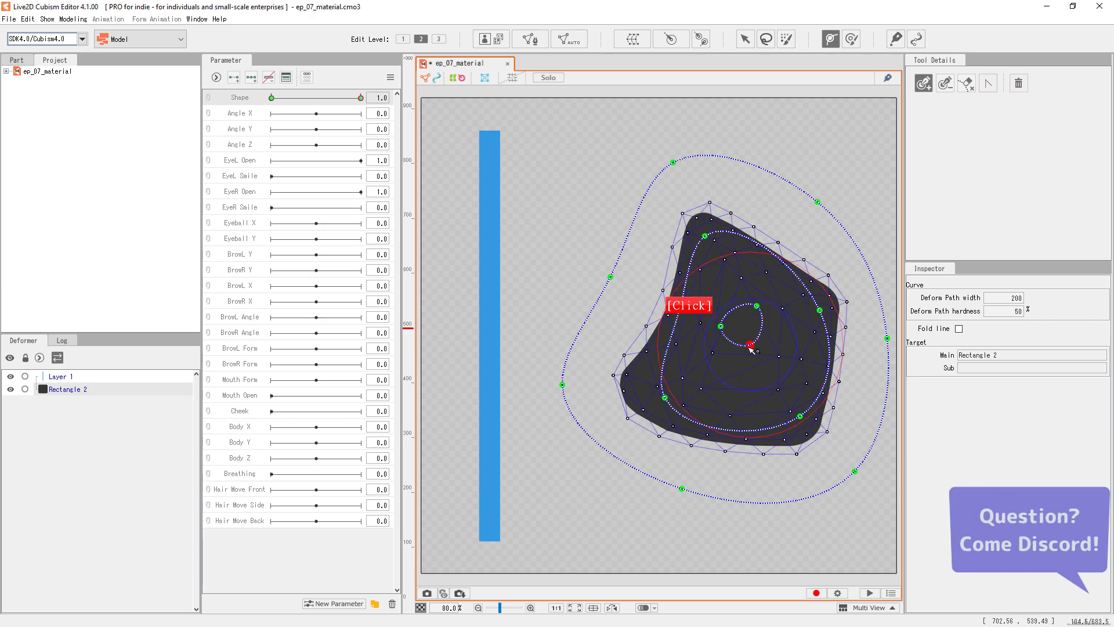
Pull Rectangle 2 downward with its deform paths, leaving a dent in its upper edge, and delete all of its paths
{"action": "left_click_drag", "start_coordinate": [770, 320], "coordinate": [703, 422]}
{"action": "left_click", "coordinate": [1019, 87]}
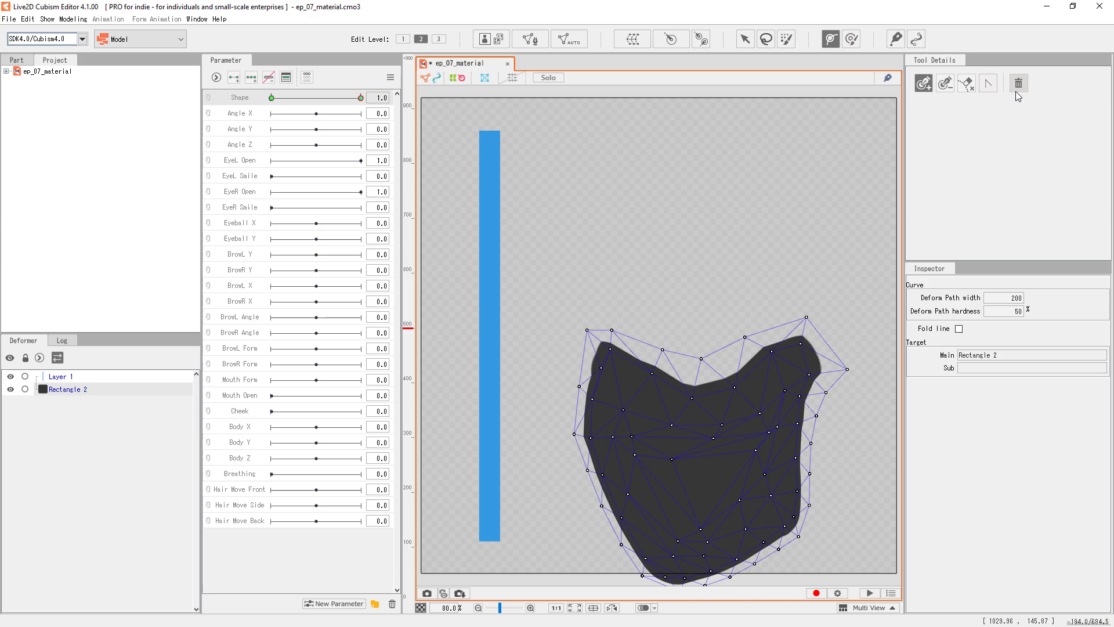
Draw a three-point deform path down the length of Layer 1 and turn its middle point into a corner
{"action": "left_click", "coordinate": [490, 218]}
{"action": "left_click", "coordinate": [493, 104]}
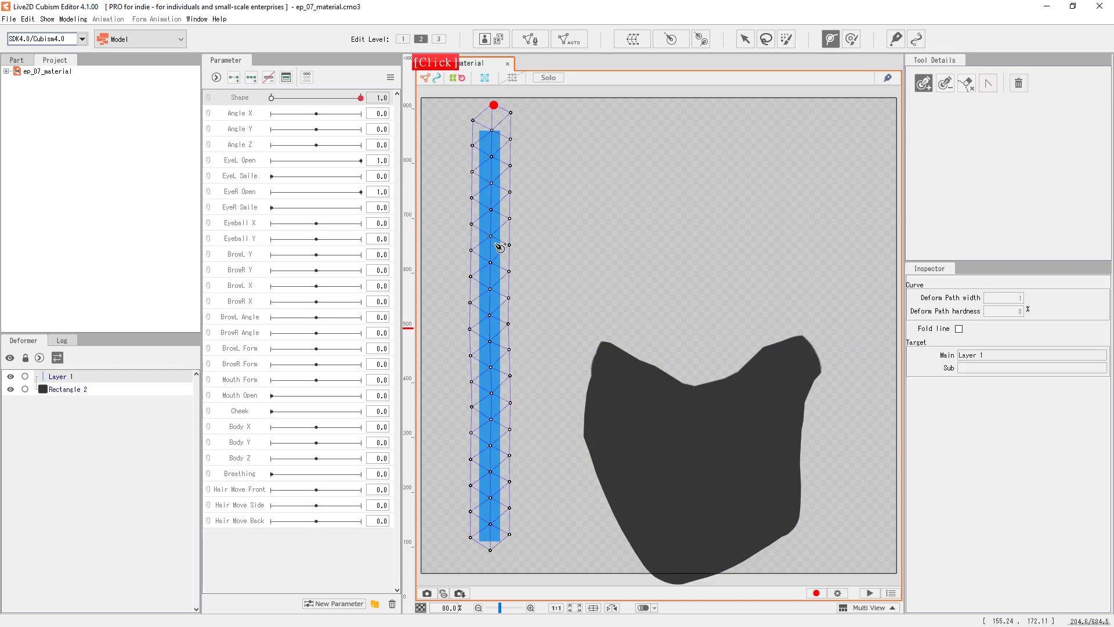
{"action": "left_click", "coordinate": [484, 305]}
{"action": "left_click", "coordinate": [490, 535]}
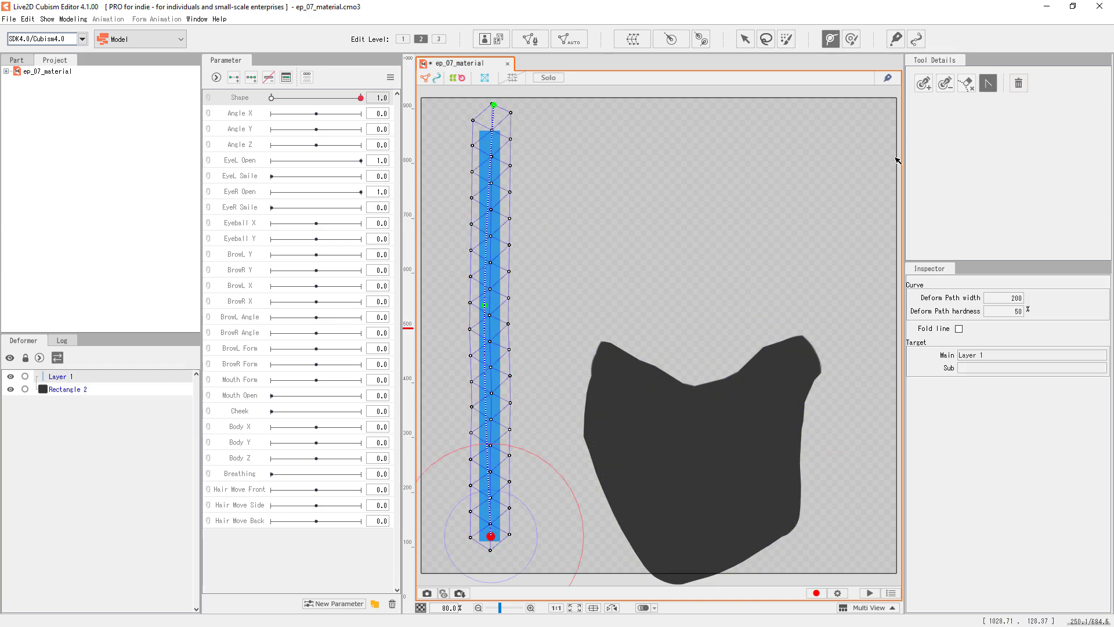
{"action": "left_click", "coordinate": [486, 307]}
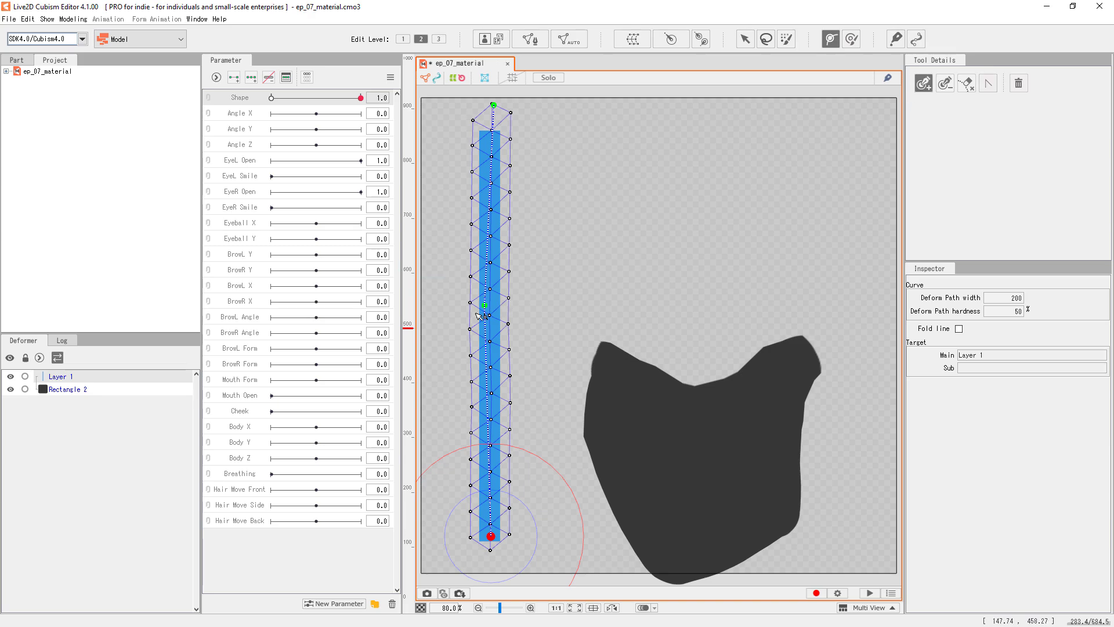
Bend Layer 1 sharply to the right at the corner point and shape its lower half leftward with two added path points
{"action": "left_click_drag", "start_coordinate": [485, 305], "coordinate": [585, 314]}
{"action": "left_click", "coordinate": [543, 418]}
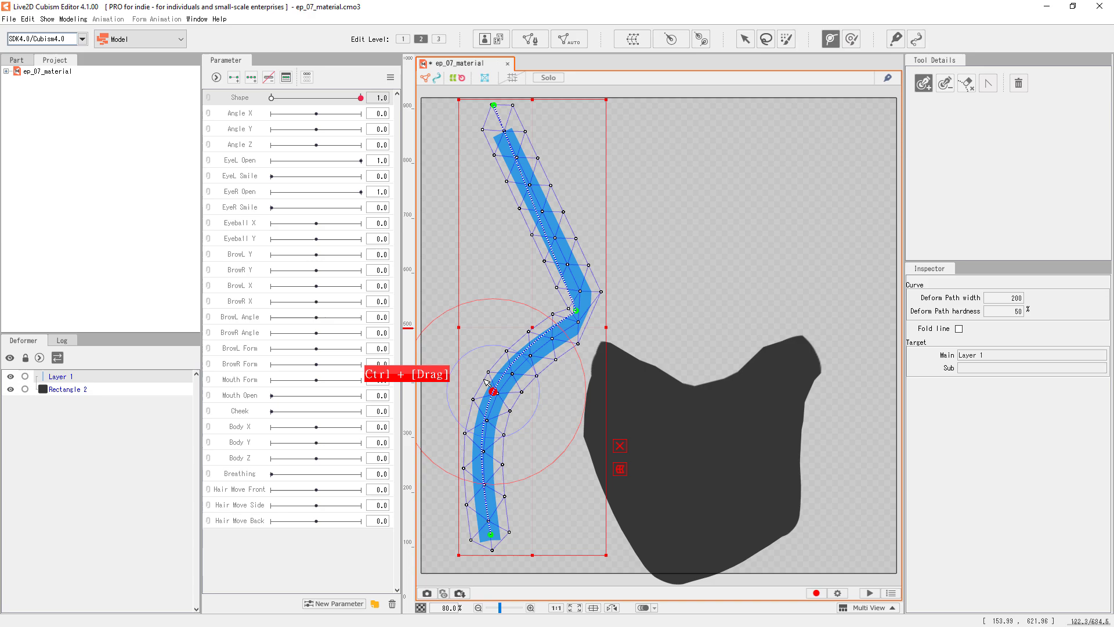
{"action": "left_click", "coordinate": [473, 462]}
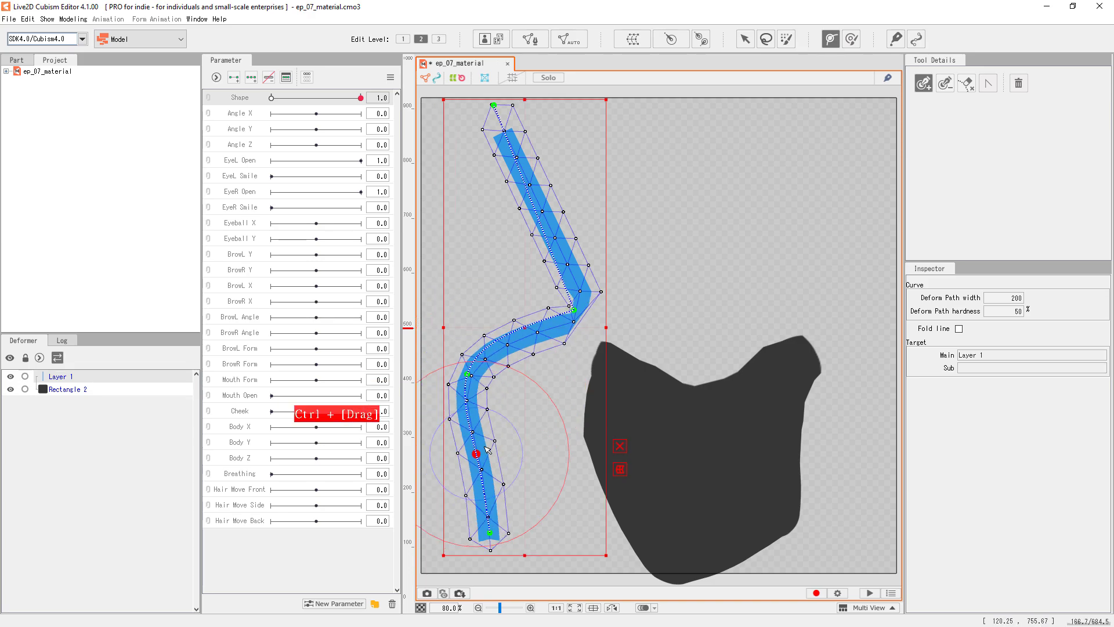